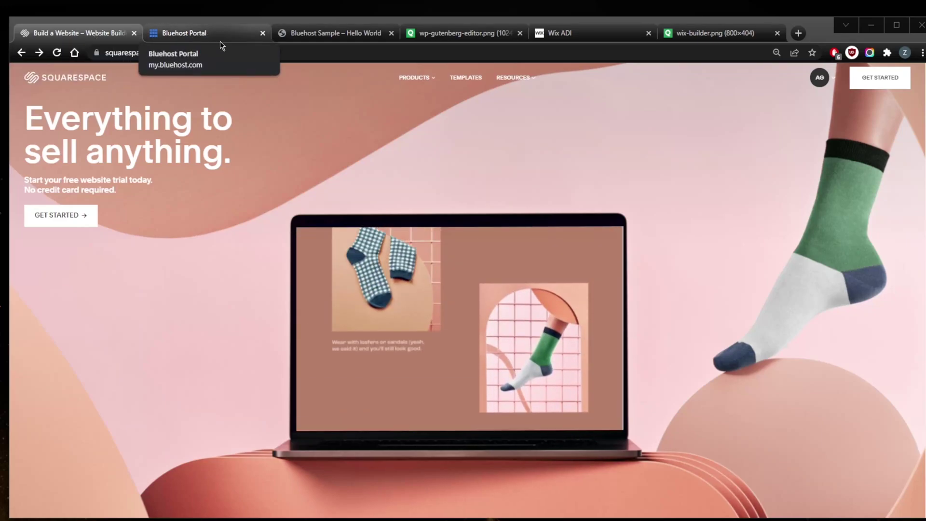
# Return from the Wix ADI theme picker to the Squarespace home page and scroll it
pyautogui.click(572, 30)
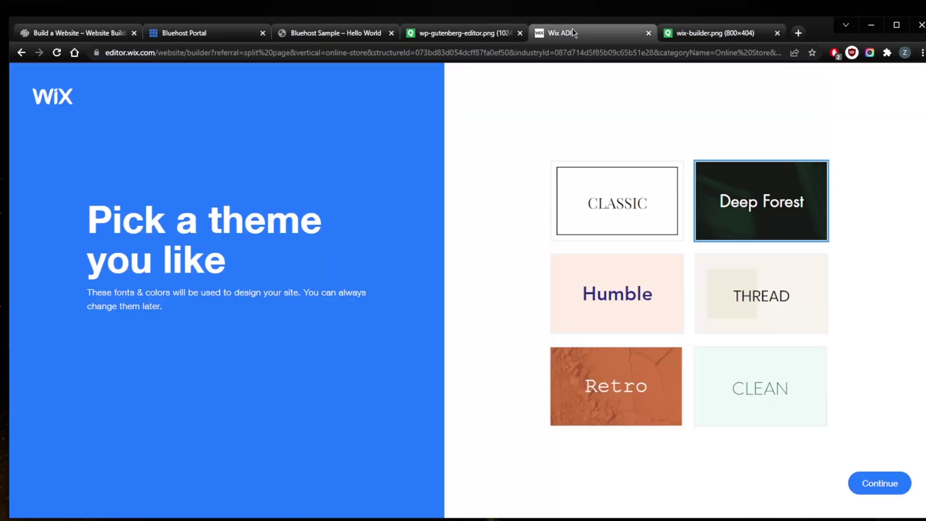
pyautogui.click(116, 33)
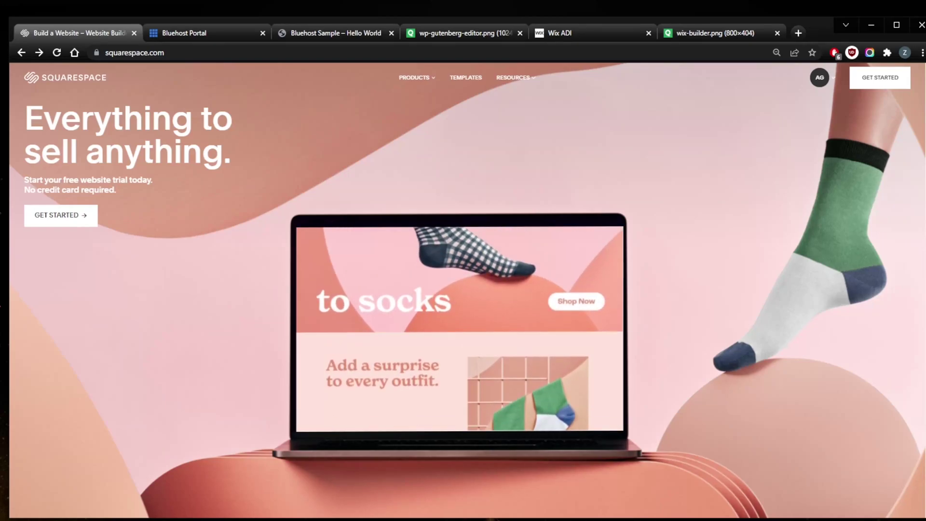
pyautogui.scroll(-8, 479, 190)
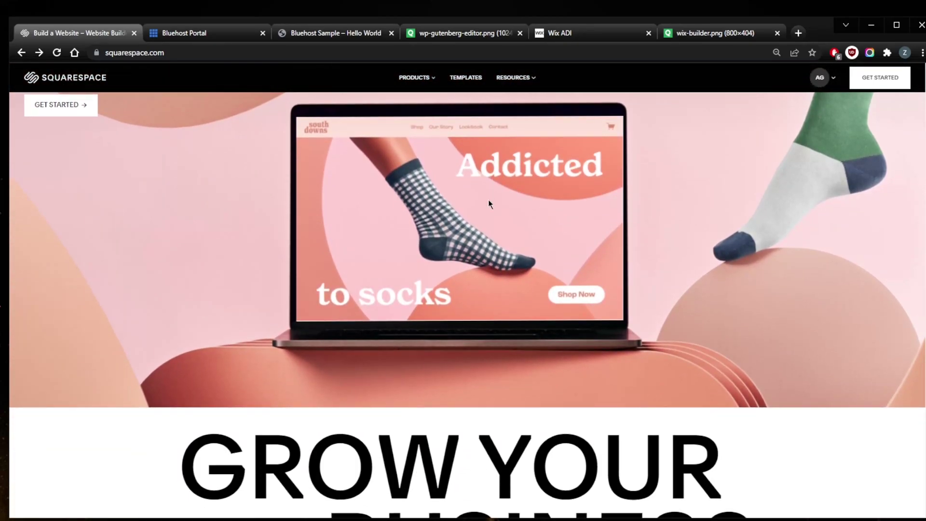
pyautogui.scroll(8, 493, 211)
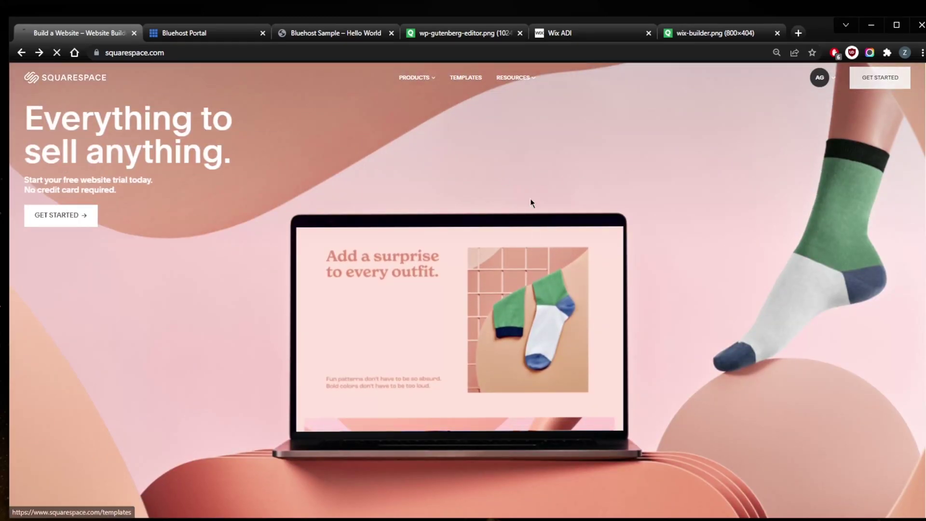
# Open the Squarespace template gallery and browse the Popular Designs template cards
pyautogui.click(464, 201)
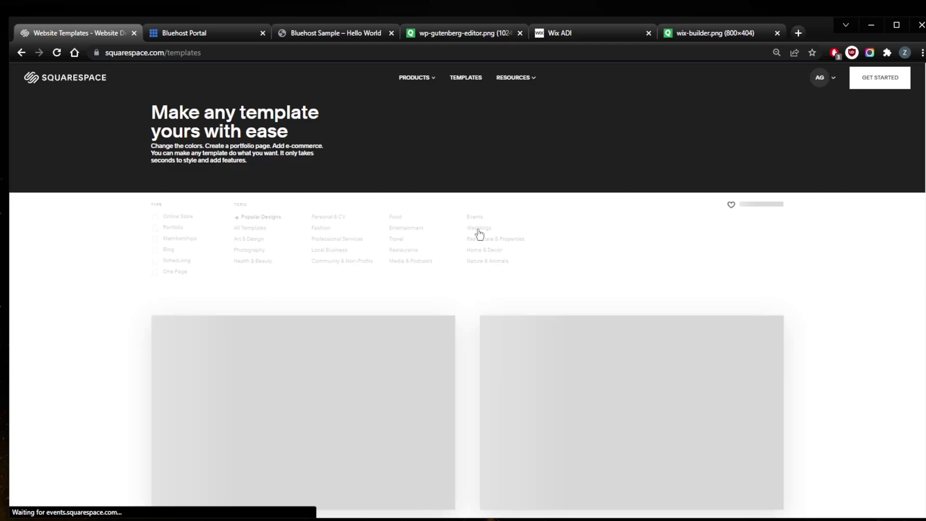
pyautogui.scroll(-4, 461, 237)
pyautogui.scroll(-3, 461, 236)
pyautogui.scroll(3, 460, 236)
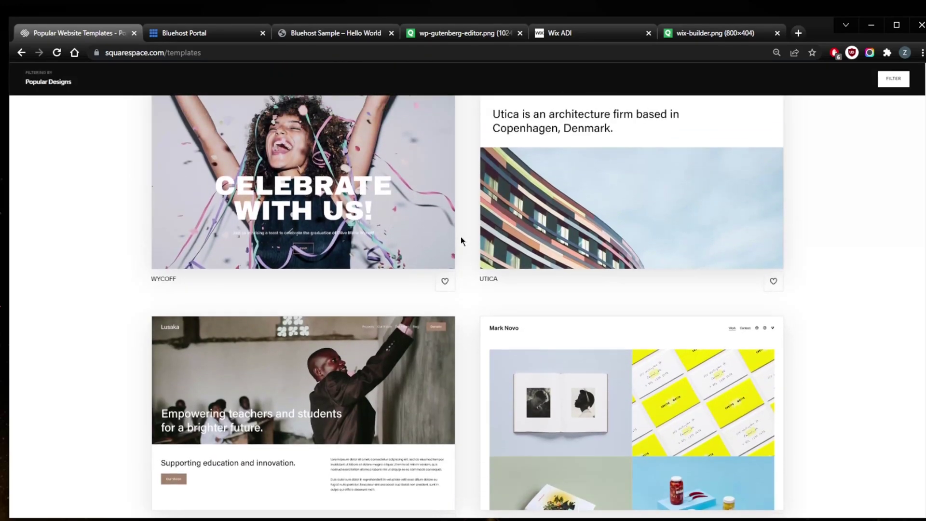
pyautogui.scroll(-1, 461, 234)
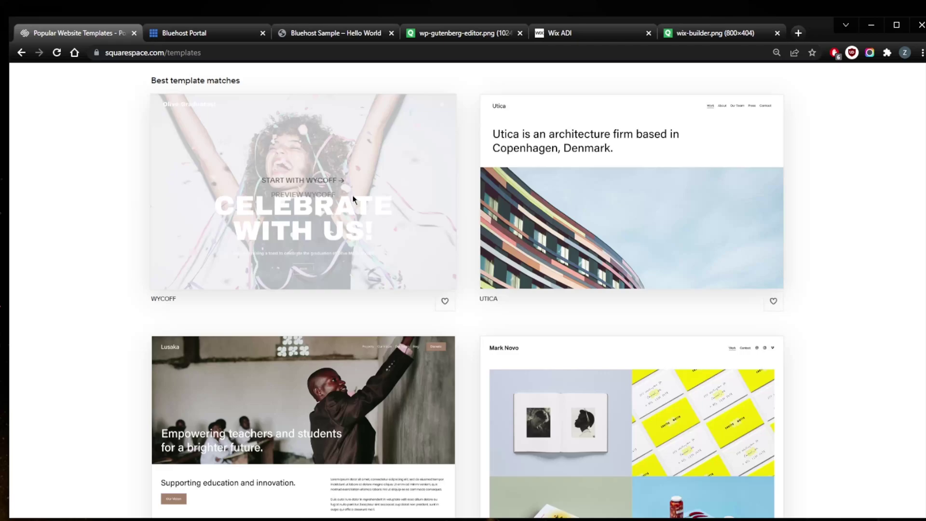
pyautogui.scroll(3, 463, 203)
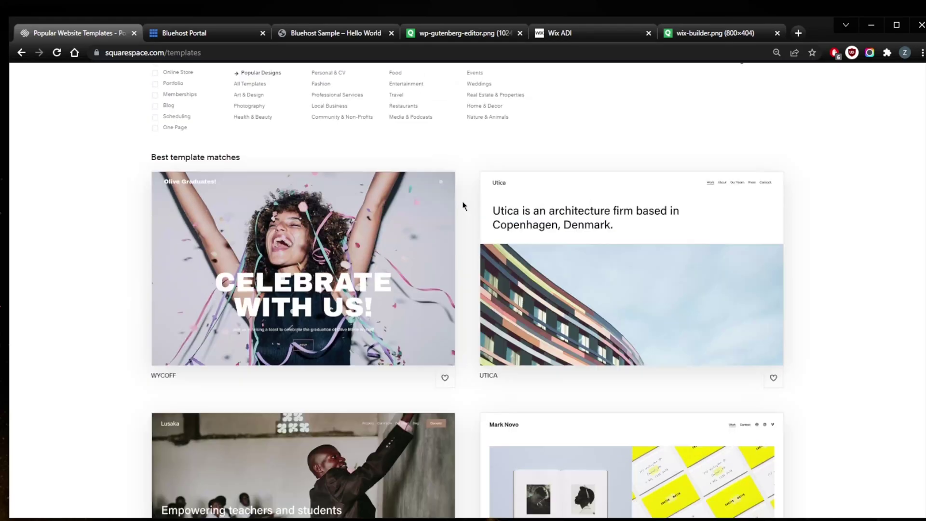
pyautogui.scroll(-15, 465, 213)
pyautogui.scroll(5, 568, 231)
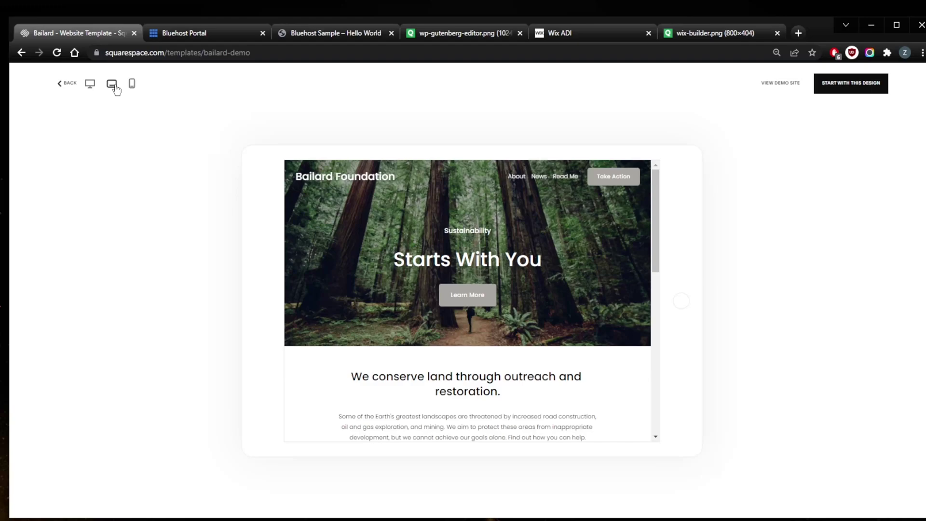
# Preview the Bailard template at another device size, then go back from the preview
pyautogui.click(132, 84)
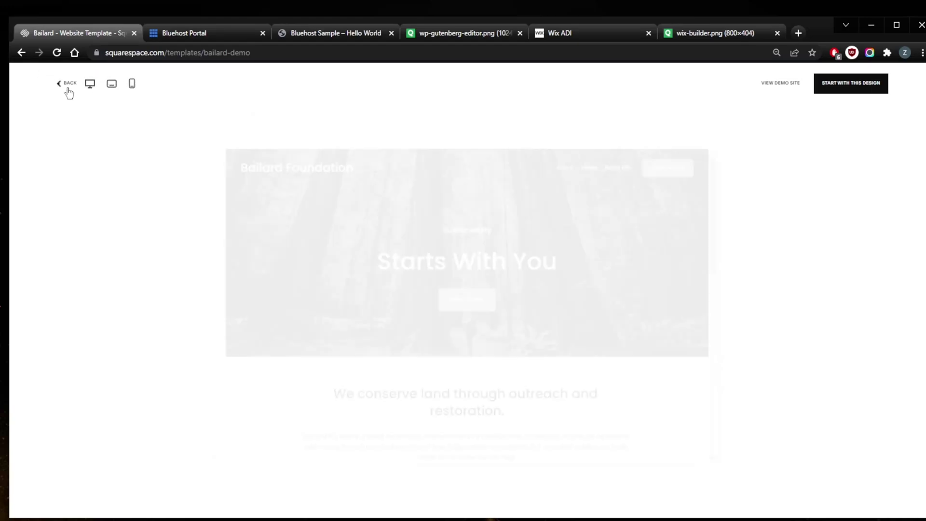
pyautogui.click(67, 83)
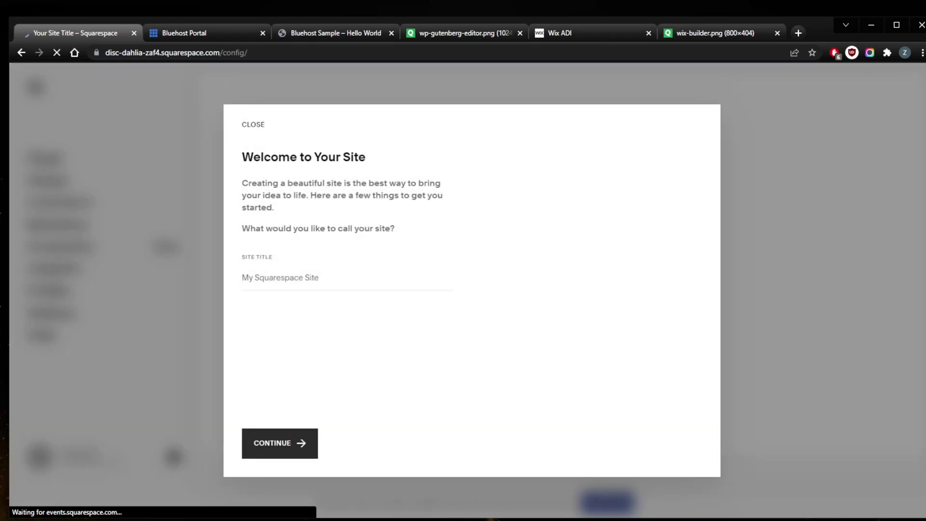
# Complete the welcome tour and dismiss the setup Assistant checklist
pyautogui.click(308, 436)
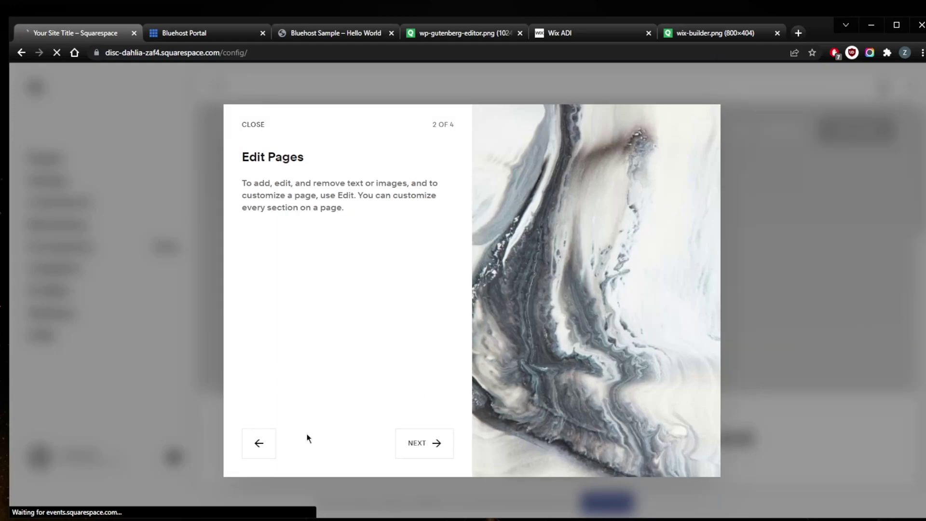
pyautogui.click(410, 446)
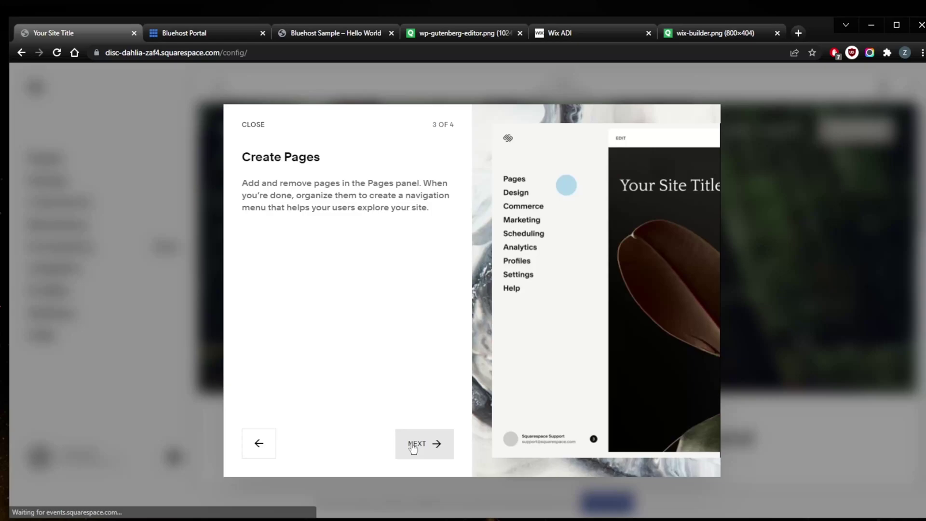
pyautogui.click(409, 446)
pyautogui.click(411, 445)
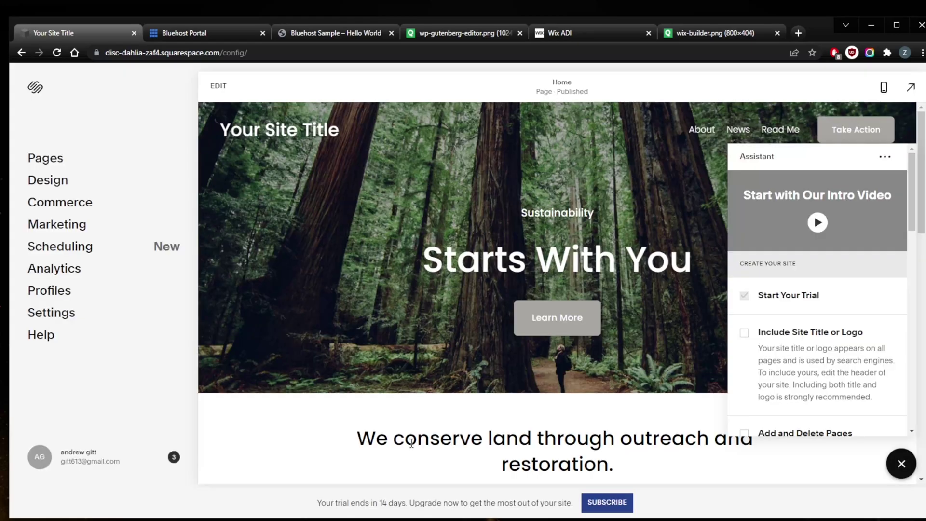
pyautogui.click(901, 463)
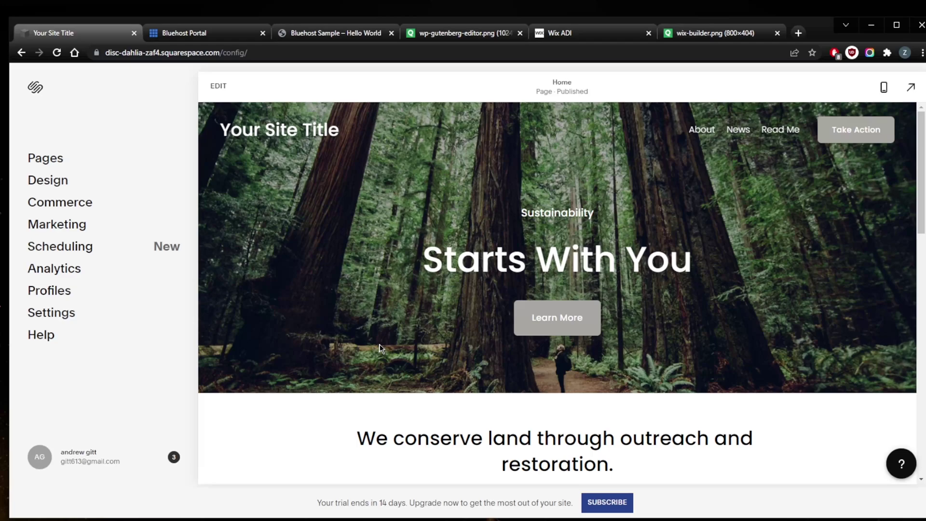
# Scroll through the new Bailard site's Home page preview
pyautogui.scroll(-2, 380, 348)
pyautogui.scroll(2, 380, 348)
pyautogui.scroll(-10, 400, 229)
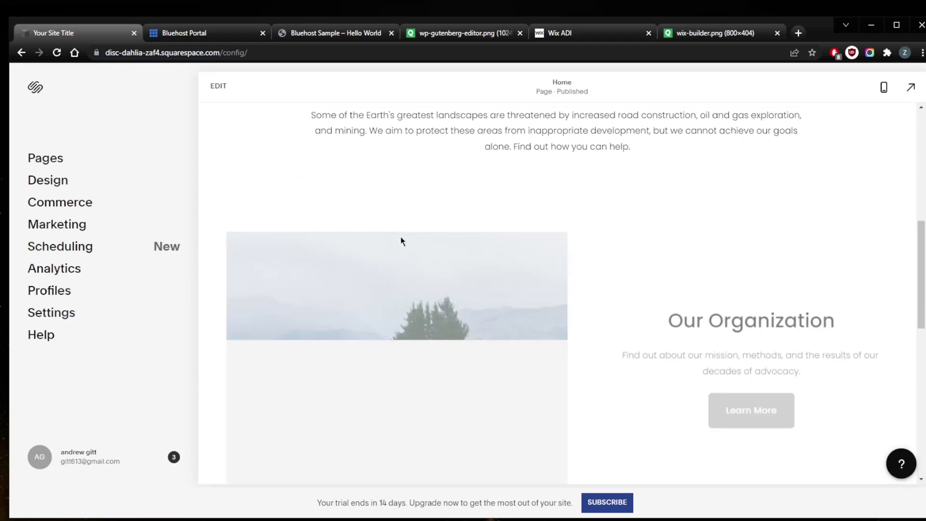
pyautogui.scroll(5, 424, 261)
pyautogui.scroll(5, 423, 264)
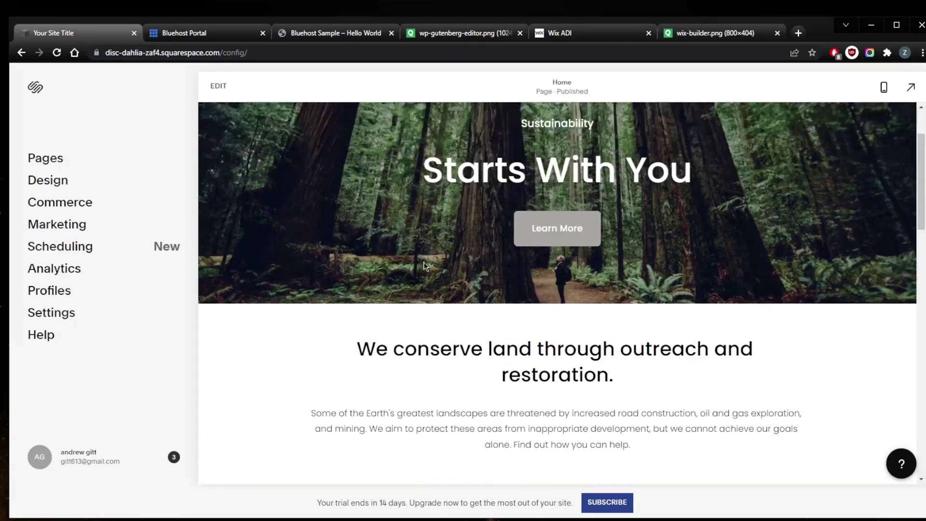
pyautogui.scroll(-14, 423, 265)
pyautogui.scroll(-3, 422, 269)
pyautogui.scroll(9, 419, 289)
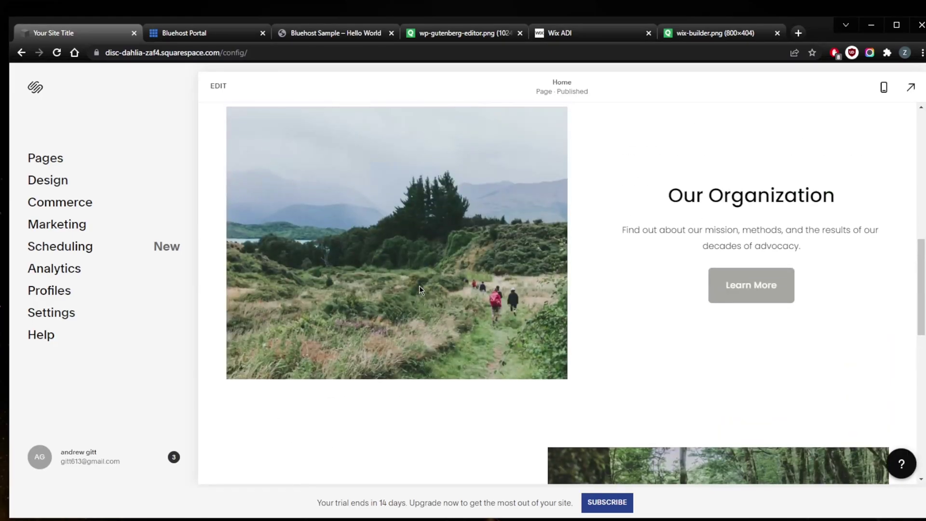
# In Pages, move the About folder below News and then back to the top of Main Navigation
pyautogui.click(46, 159)
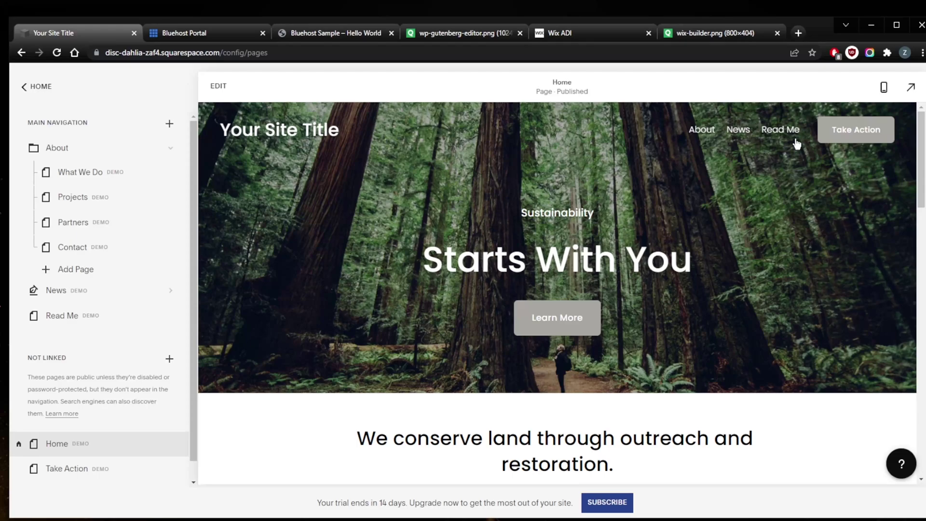
pyautogui.moveTo(722, 134)
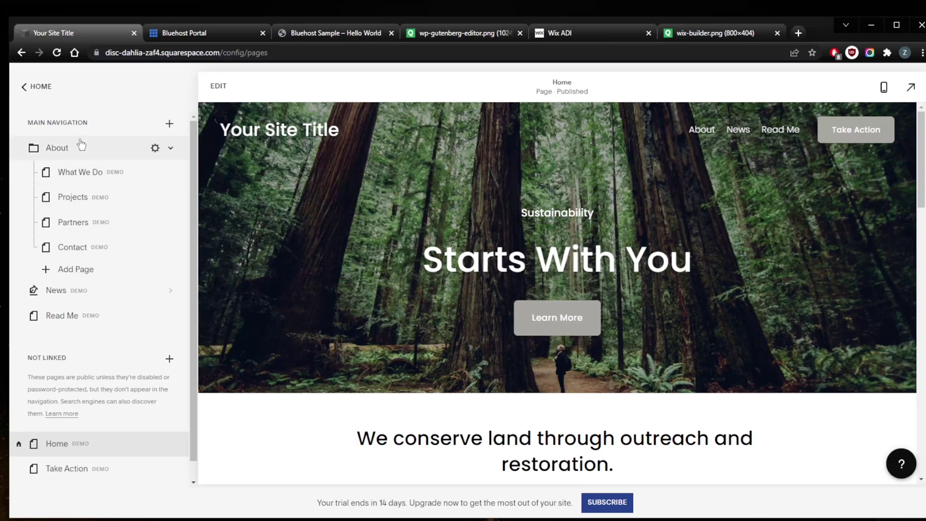
pyautogui.moveTo(64, 151); pyautogui.dragTo(77, 289)
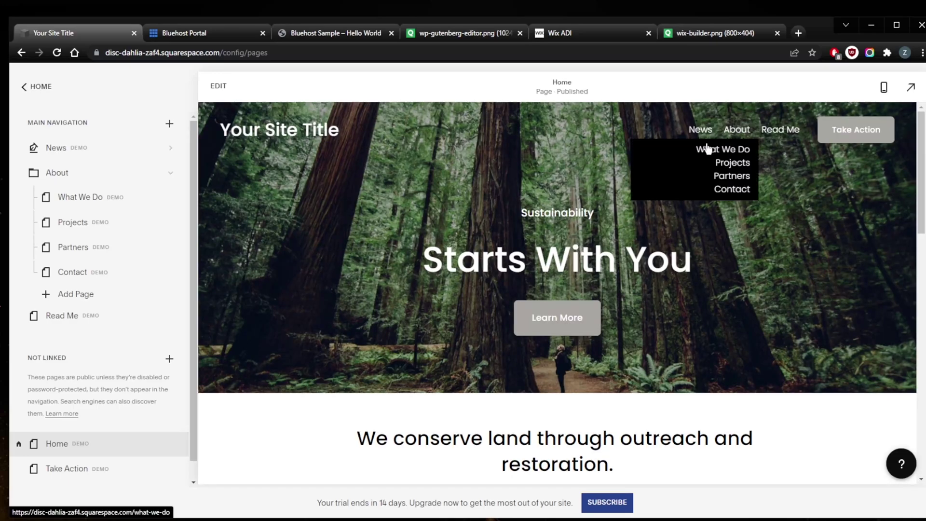
pyautogui.moveTo(735, 137)
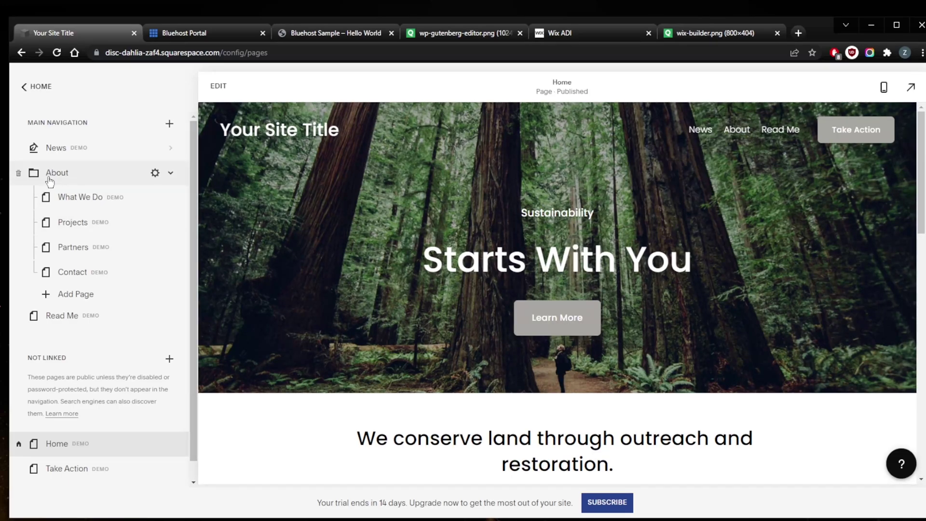
pyautogui.moveTo(46, 173); pyautogui.dragTo(46, 131)
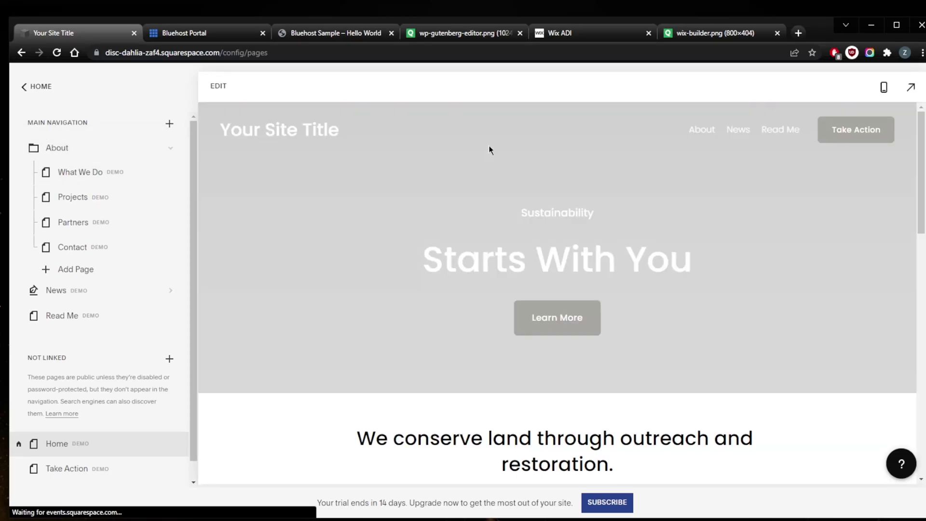
# Drag the Contact page above What We Do under About
pyautogui.moveTo(692, 128)
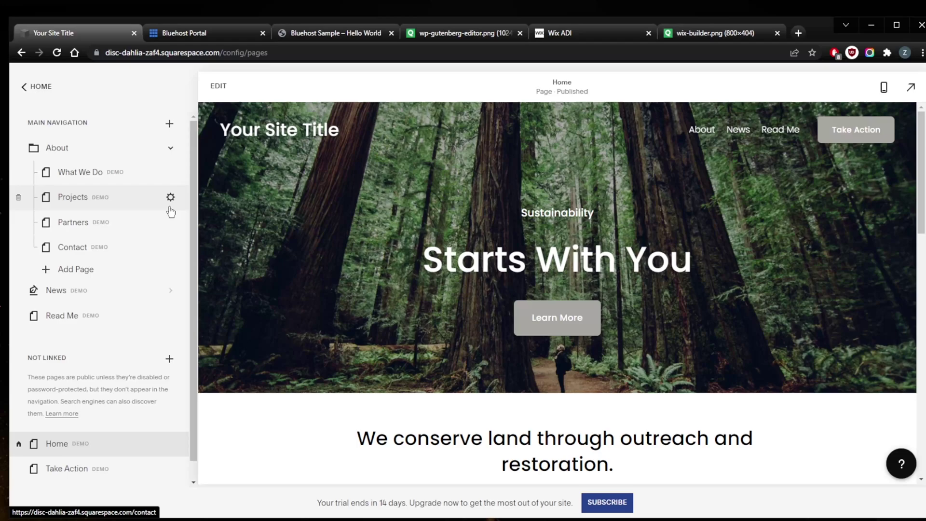
pyautogui.moveTo(83, 247); pyautogui.dragTo(76, 176)
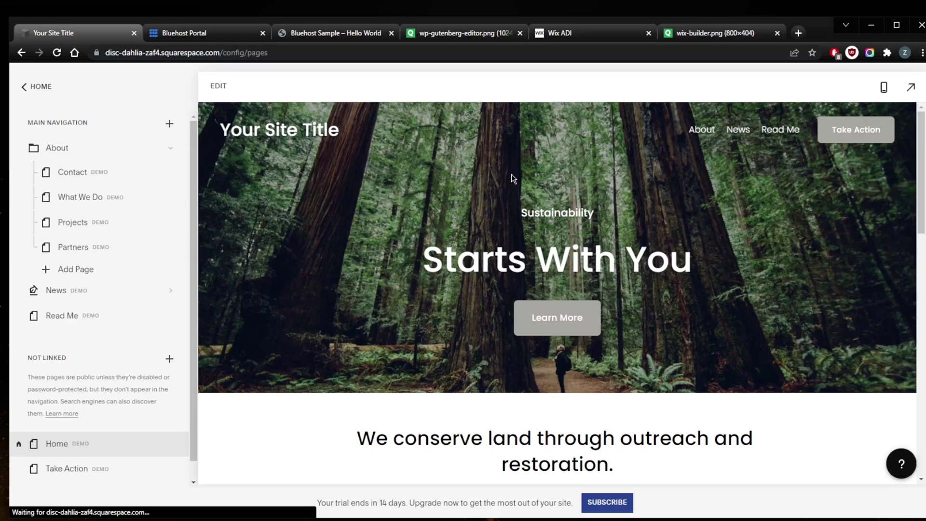
pyautogui.moveTo(699, 131)
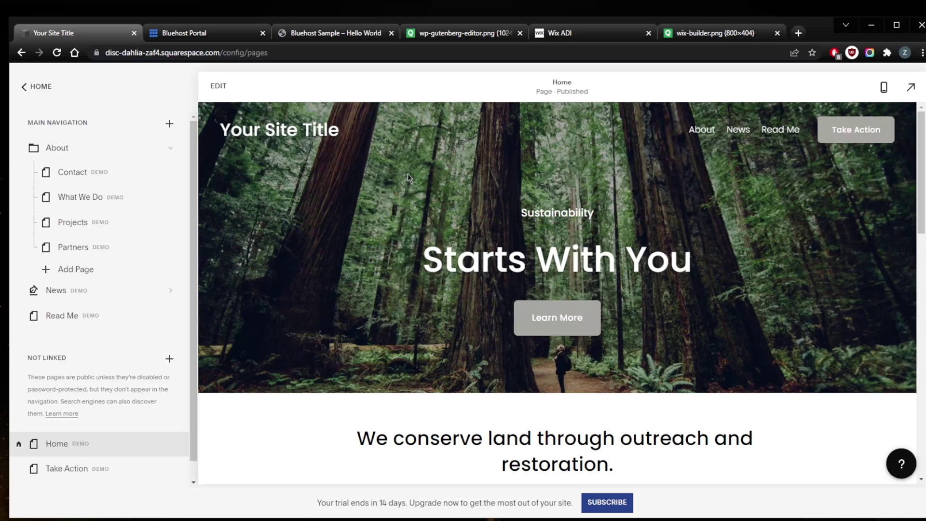
# Open the Home page in the page editor and look over its hero and text sections
pyautogui.click(221, 87)
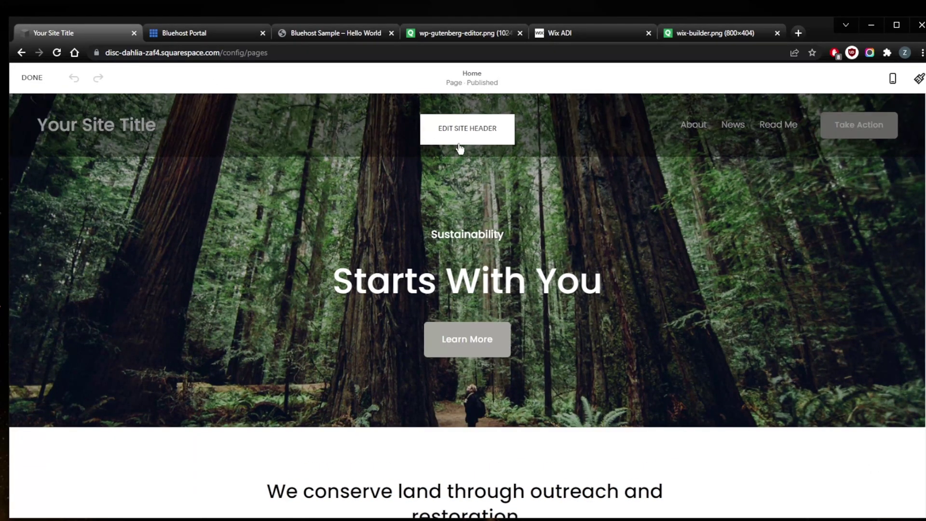
pyautogui.moveTo(497, 256)
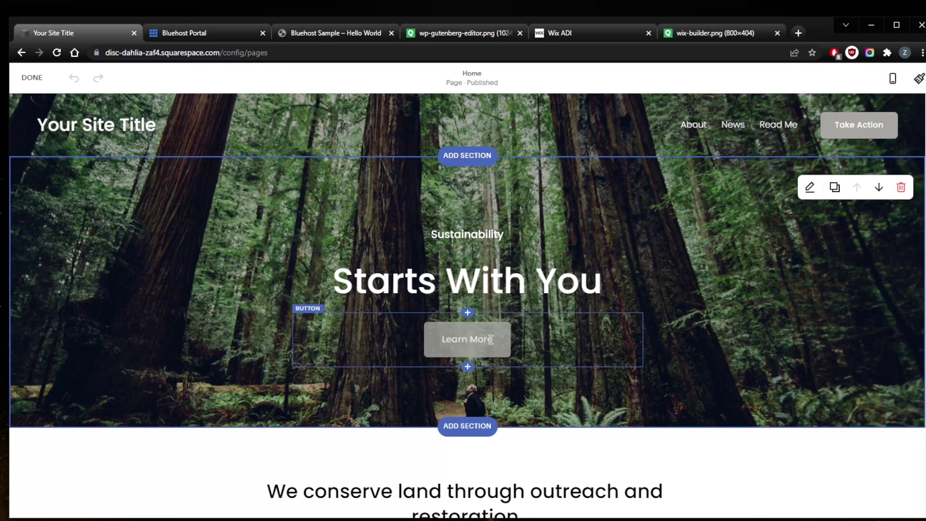
pyautogui.scroll(-7, 482, 313)
pyautogui.scroll(2, 483, 320)
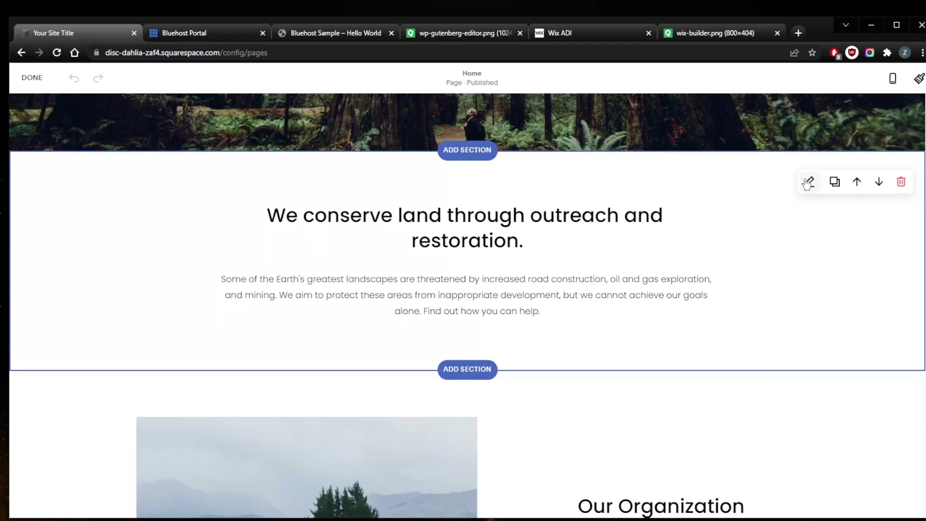
pyautogui.scroll(-5, 453, 299)
pyautogui.scroll(11, 453, 299)
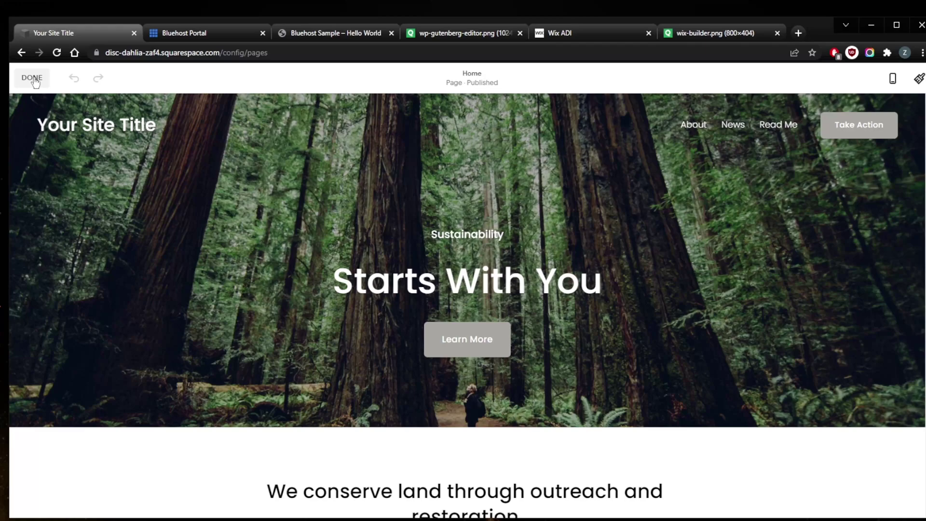
pyautogui.click(31, 78)
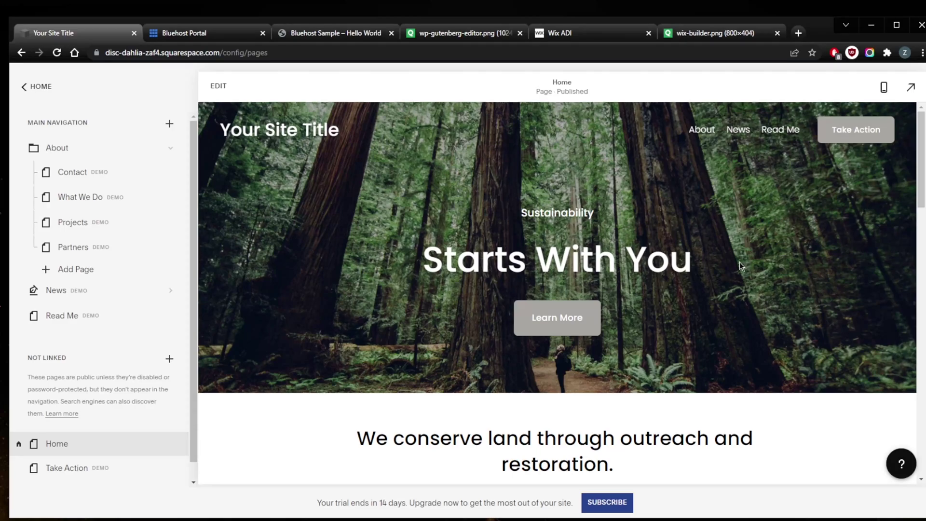
pyautogui.scroll(-10, 741, 267)
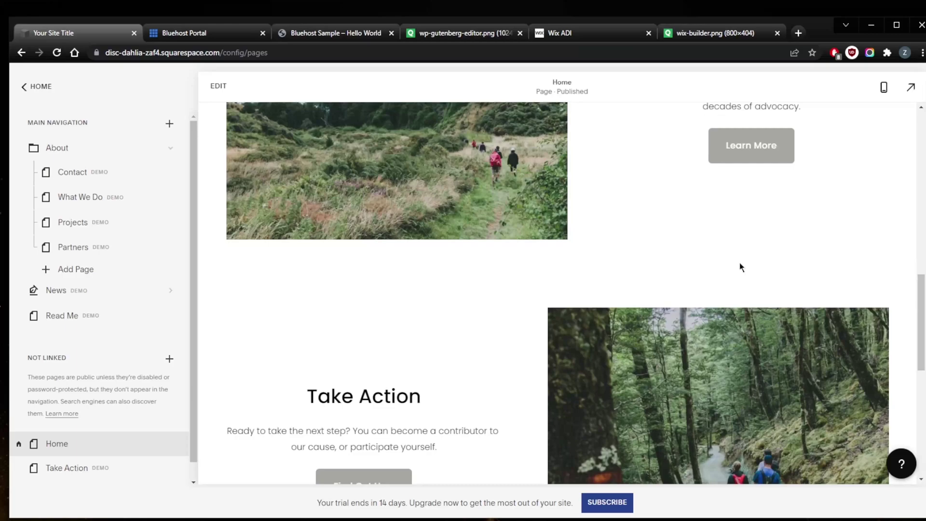
pyautogui.scroll(-5, 741, 267)
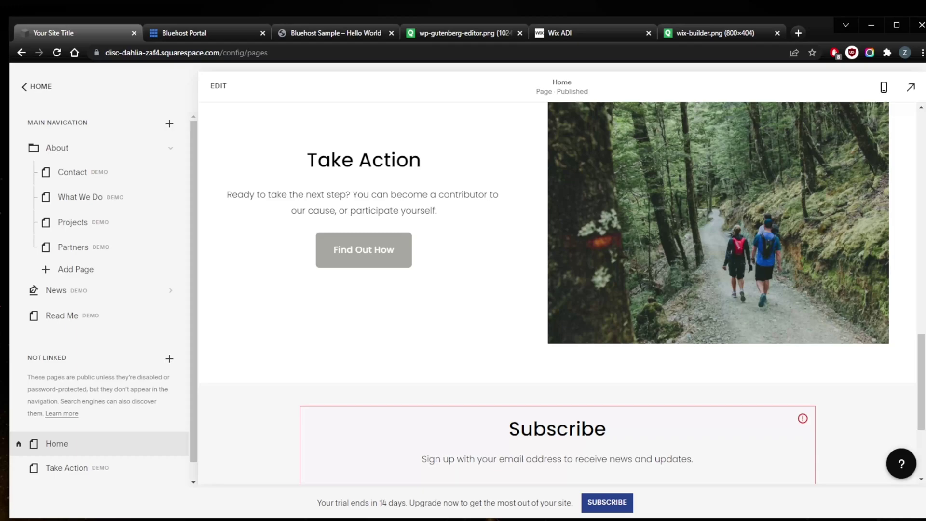
pyautogui.scroll(-4, 490, 283)
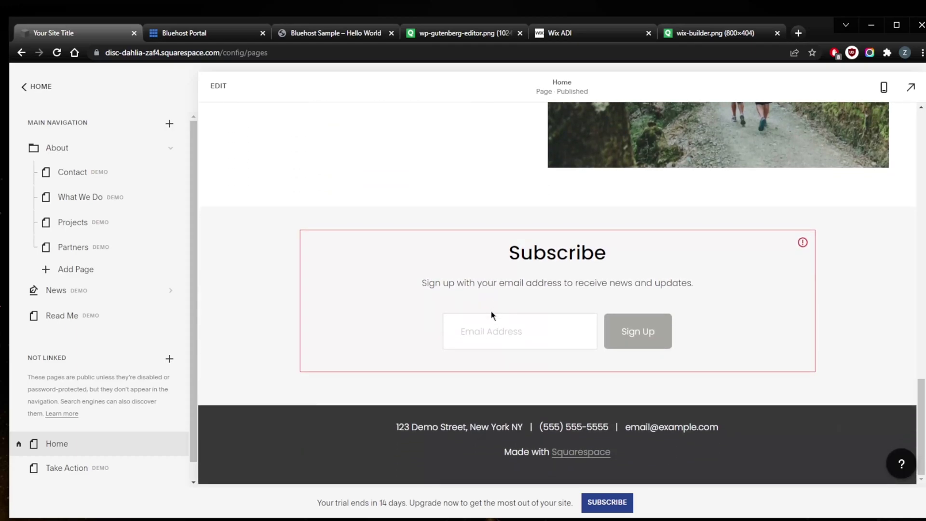
pyautogui.scroll(12, 491, 311)
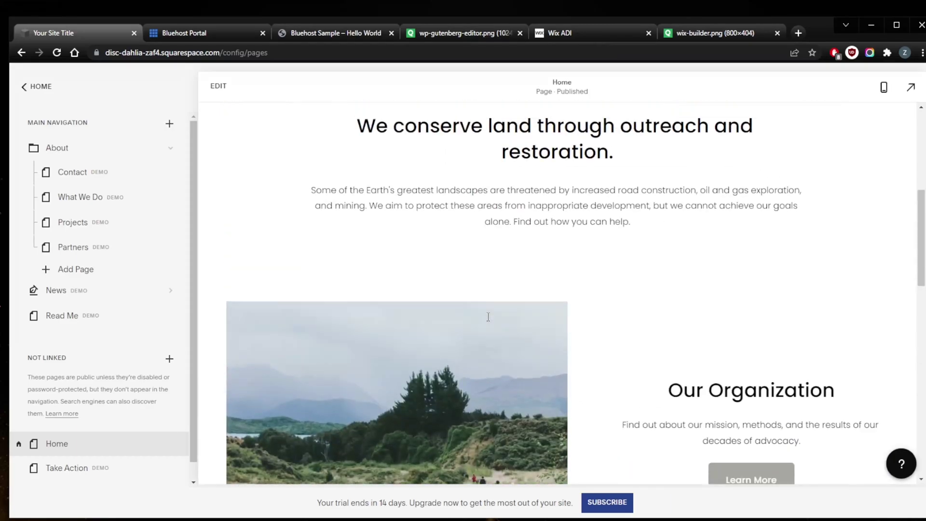
pyautogui.scroll(7, 488, 317)
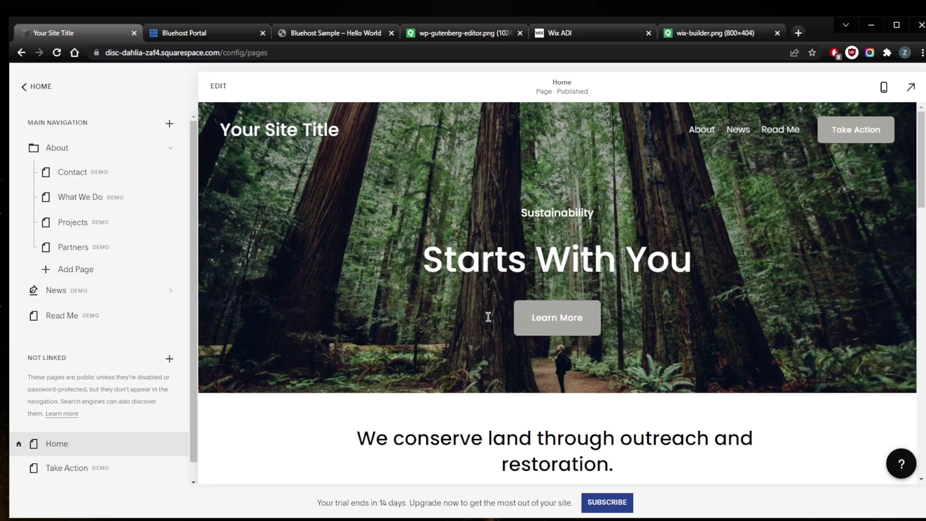
pyautogui.scroll(-10, 514, 314)
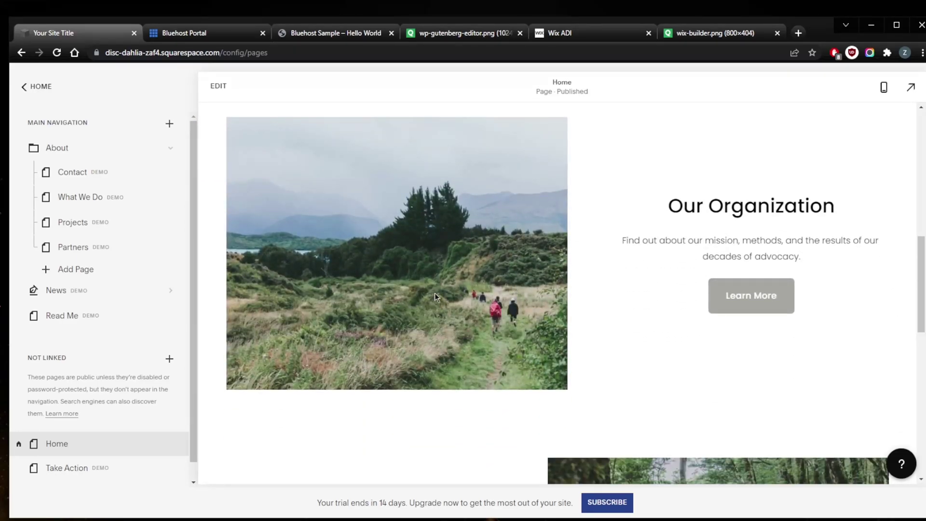
pyautogui.scroll(-8, 388, 272)
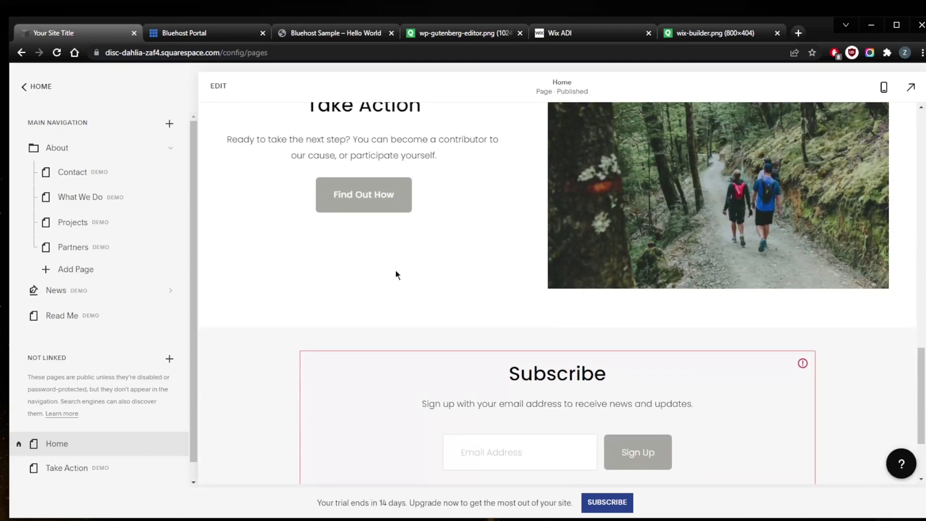
pyautogui.scroll(-2, 396, 272)
pyautogui.scroll(4, 388, 280)
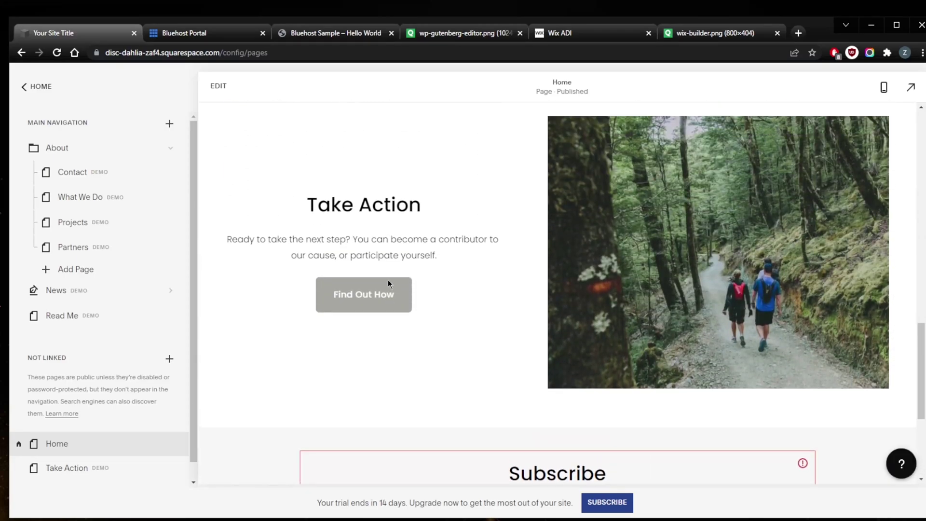
pyautogui.scroll(15, 388, 281)
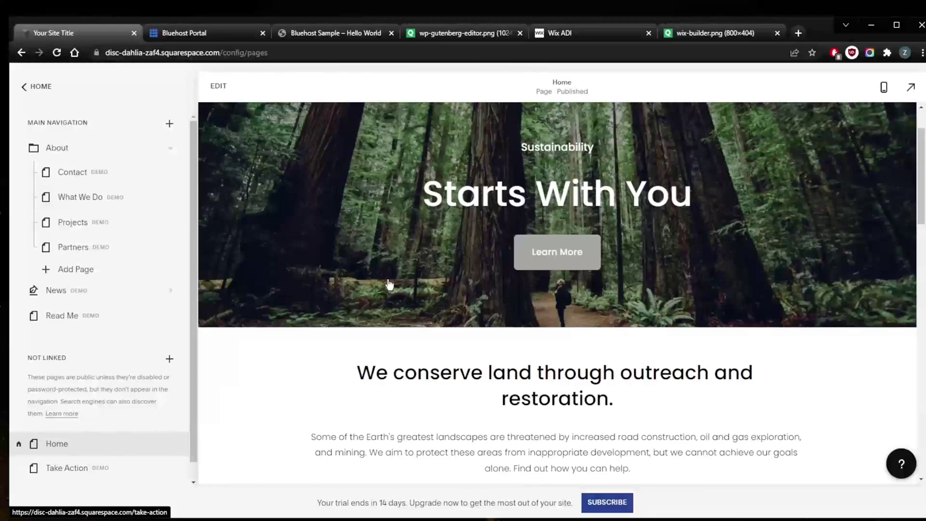
pyautogui.scroll(2, 389, 284)
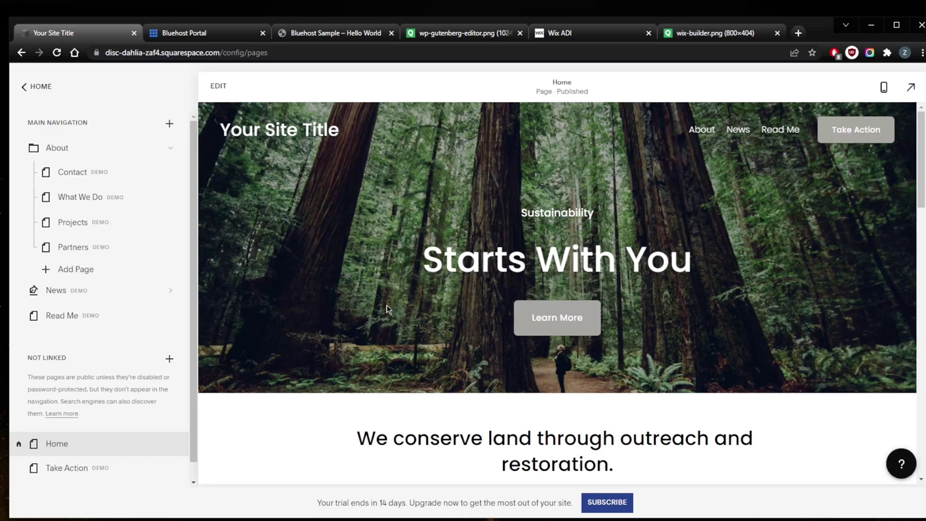
pyautogui.scroll(-5, 388, 307)
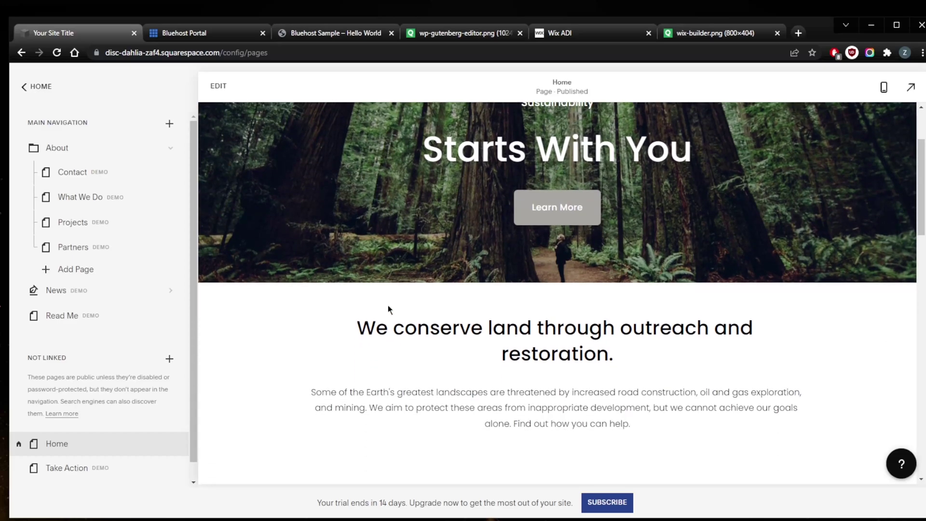
pyautogui.scroll(5, 387, 305)
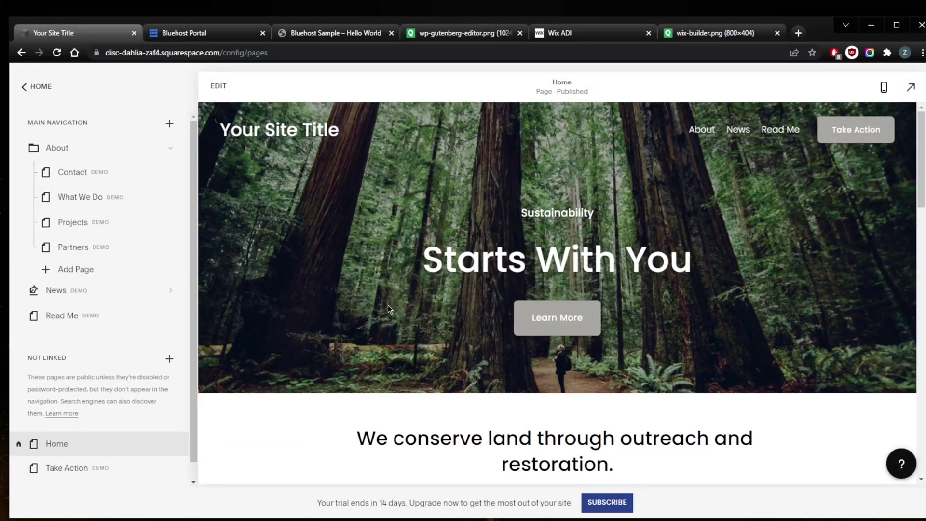
pyautogui.scroll(-2, 388, 305)
pyautogui.scroll(2, 387, 305)
pyautogui.scroll(1, 388, 305)
pyautogui.click(193, 34)
pyautogui.click(70, 32)
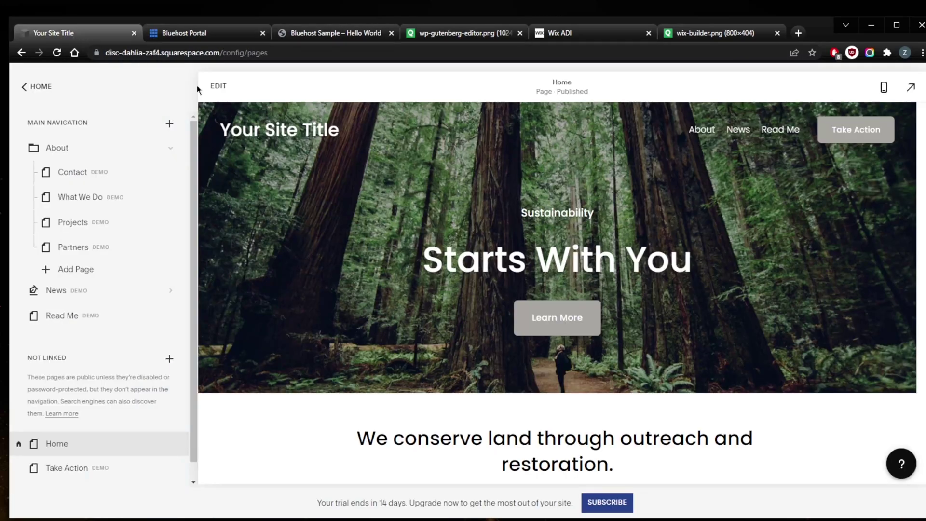
pyautogui.scroll(-1, 519, 332)
pyautogui.scroll(1, 519, 332)
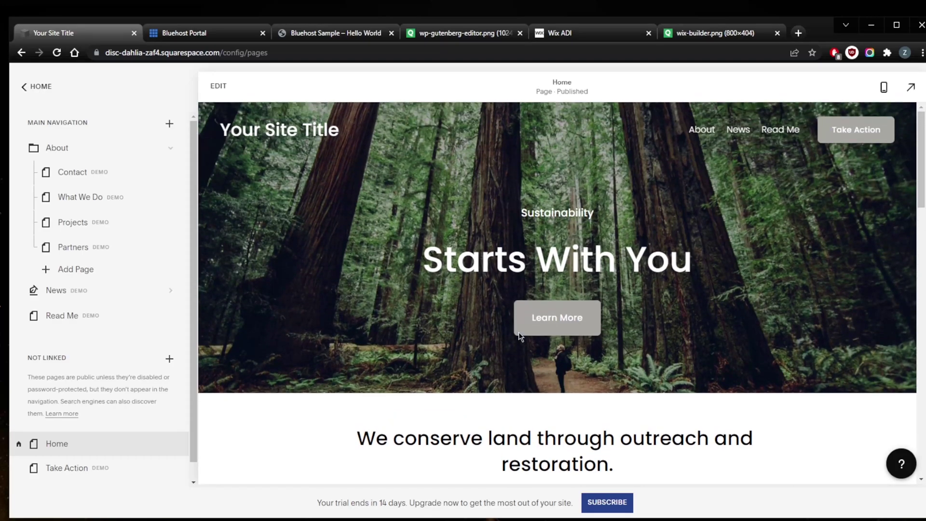
pyautogui.scroll(-2, 519, 332)
pyautogui.scroll(-2, 518, 333)
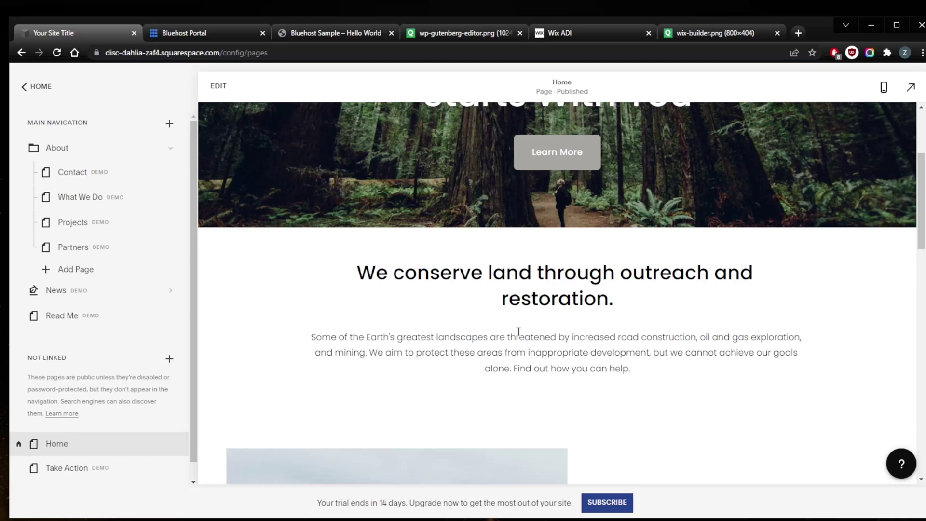
pyautogui.click(215, 87)
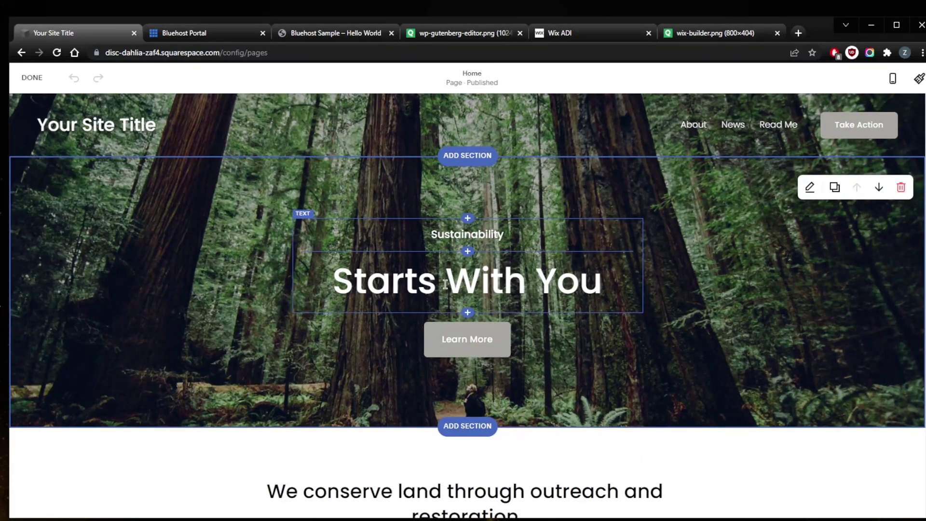
pyautogui.scroll(-3, 480, 300)
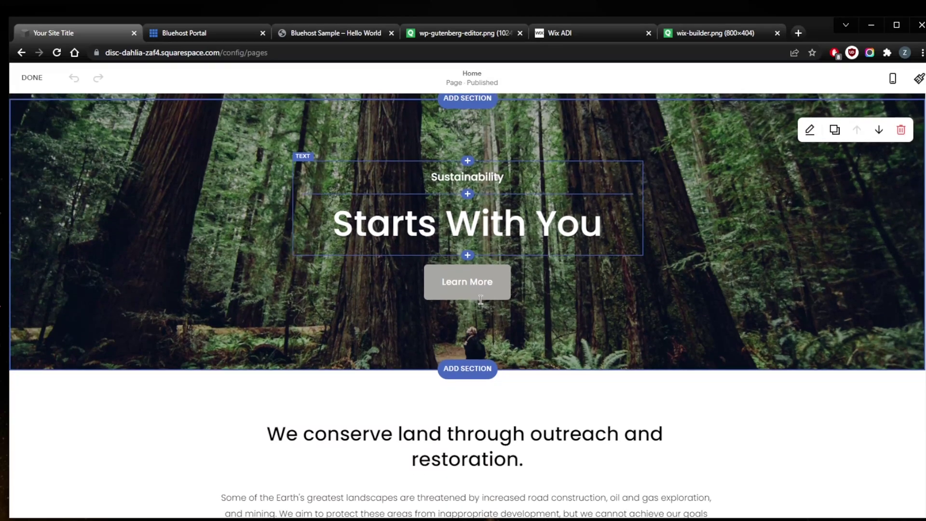
pyautogui.press('Escape')
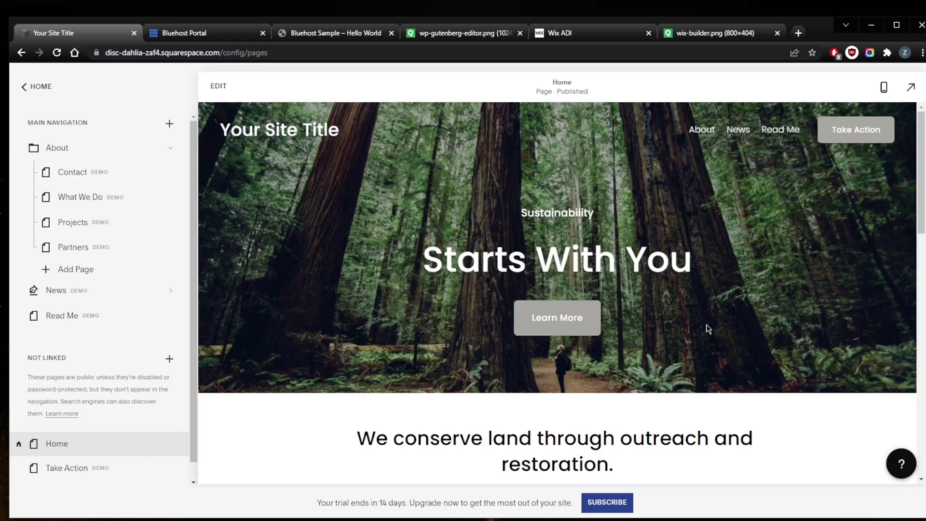
pyautogui.scroll(-1, 723, 338)
pyautogui.scroll(1, 737, 347)
pyautogui.click(901, 464)
pyautogui.scroll(-10, 851, 332)
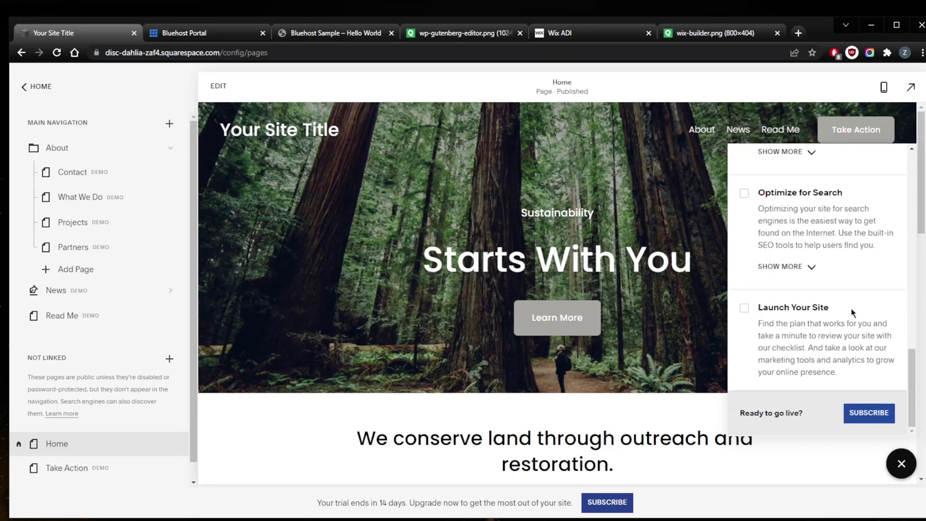
pyautogui.scroll(10, 851, 312)
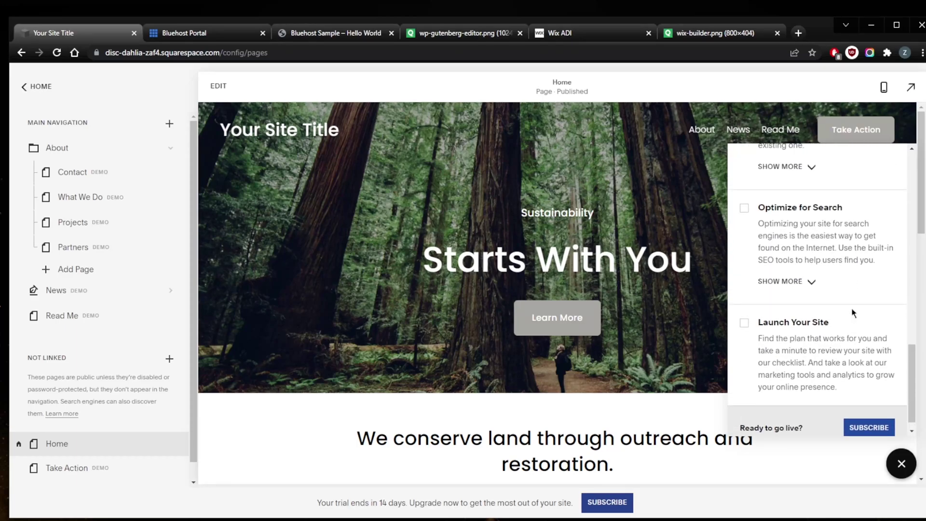
pyautogui.click(900, 469)
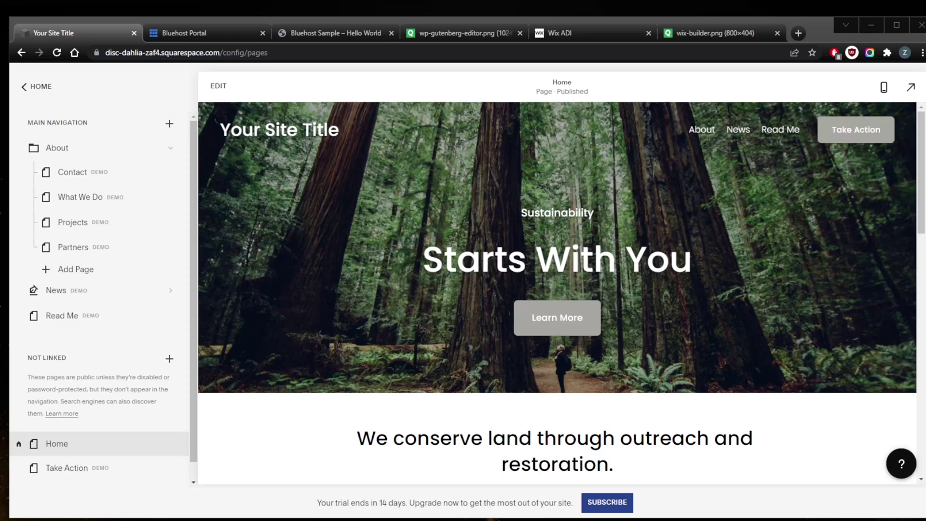
# From the Bluehost Portal, view the Bluehost Sample site and launch its WordPress Customizer
pyautogui.click(232, 33)
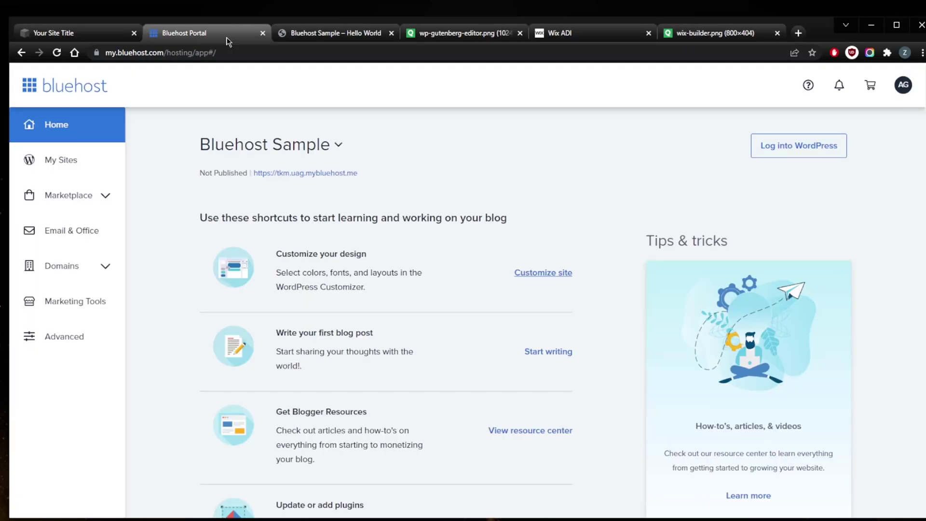
pyautogui.click(317, 38)
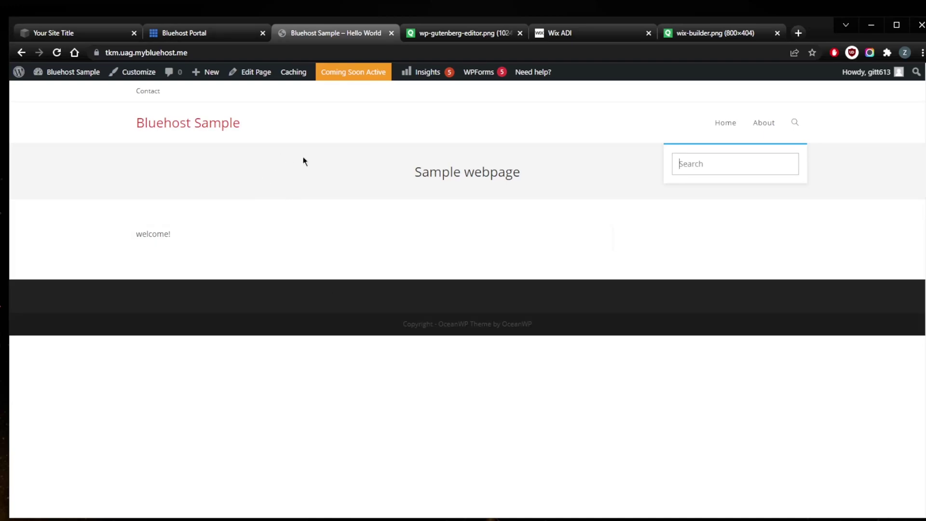
pyautogui.click(142, 73)
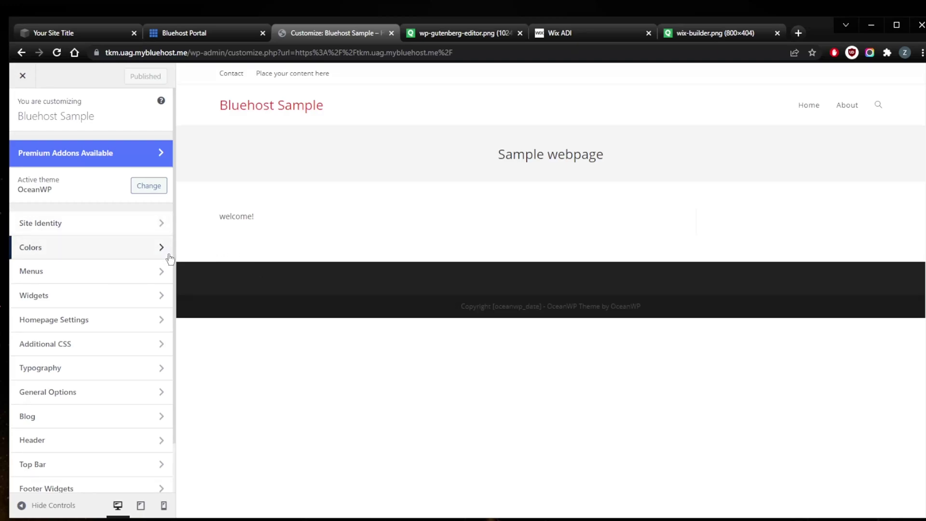
# Look at the Menus settings, then open the theme browser to replace OceanWP
pyautogui.click(166, 270)
pyautogui.click(22, 108)
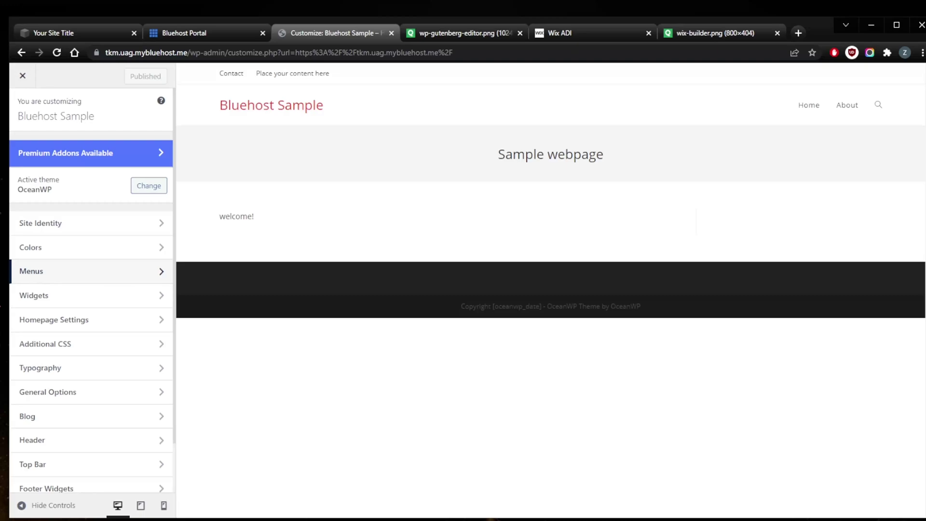
pyautogui.click(152, 187)
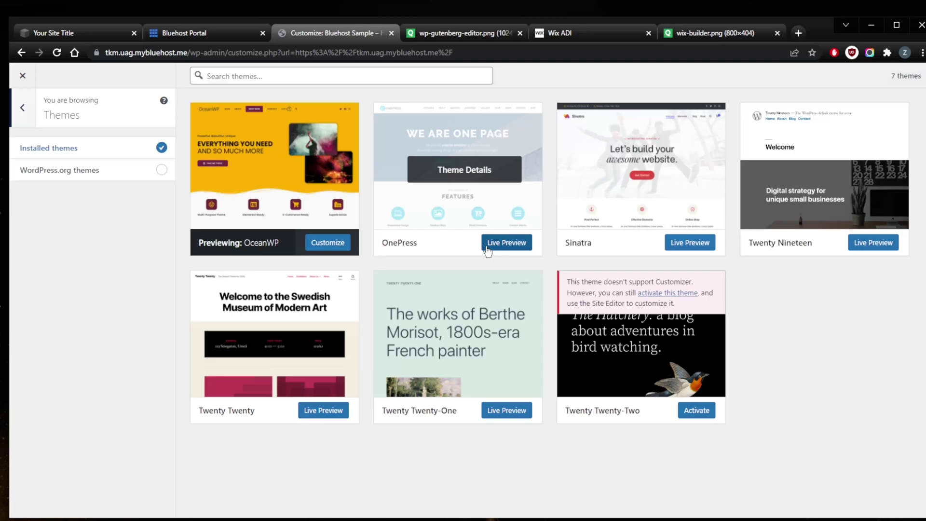
pyautogui.click(492, 242)
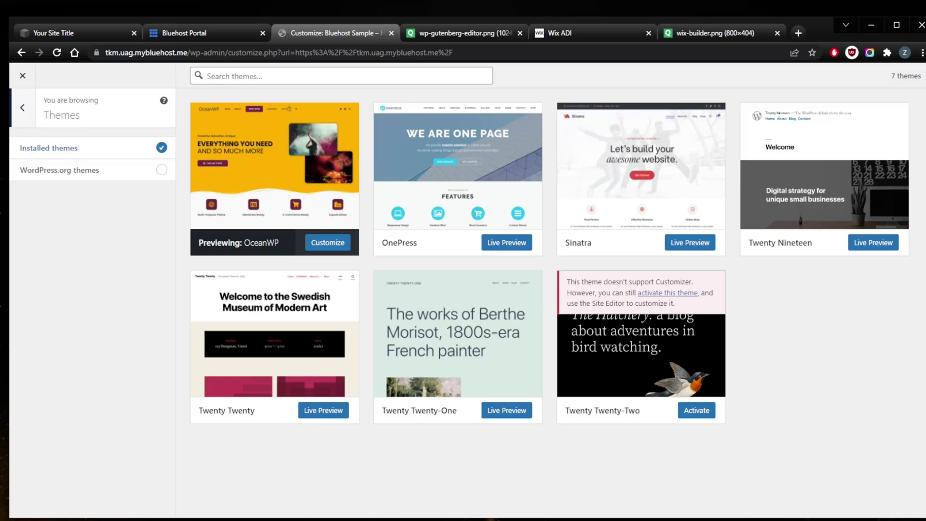
# Leave the theme list, briefly check Site Identity and Colors, then exit the Customizer
pyautogui.click(23, 107)
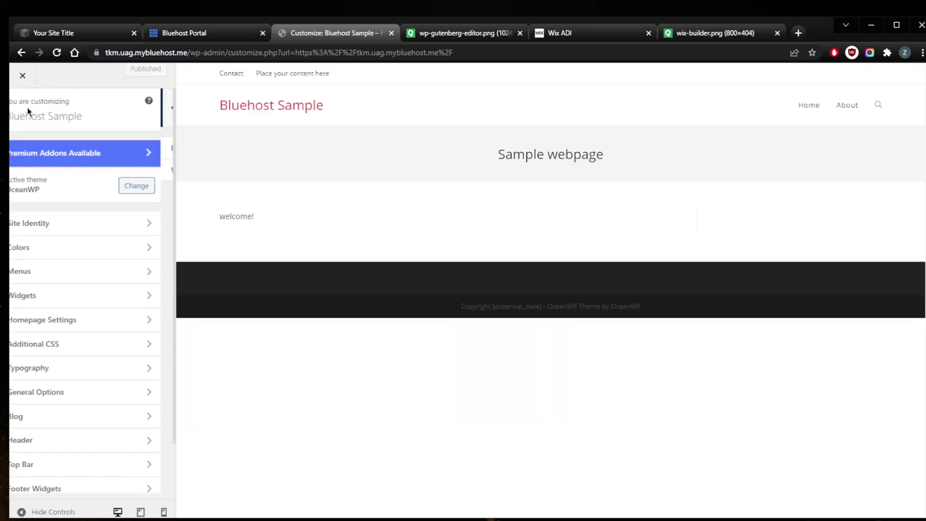
pyautogui.click(161, 223)
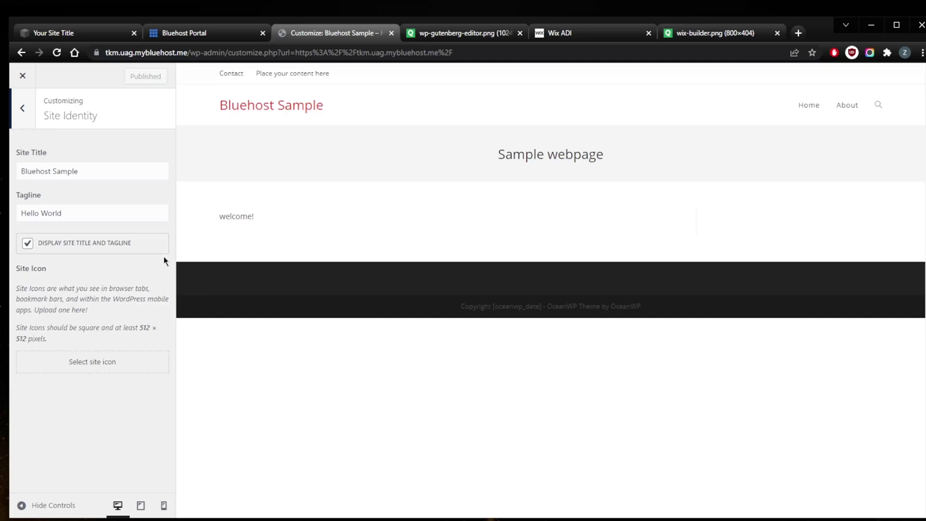
pyautogui.click(23, 109)
pyautogui.click(166, 247)
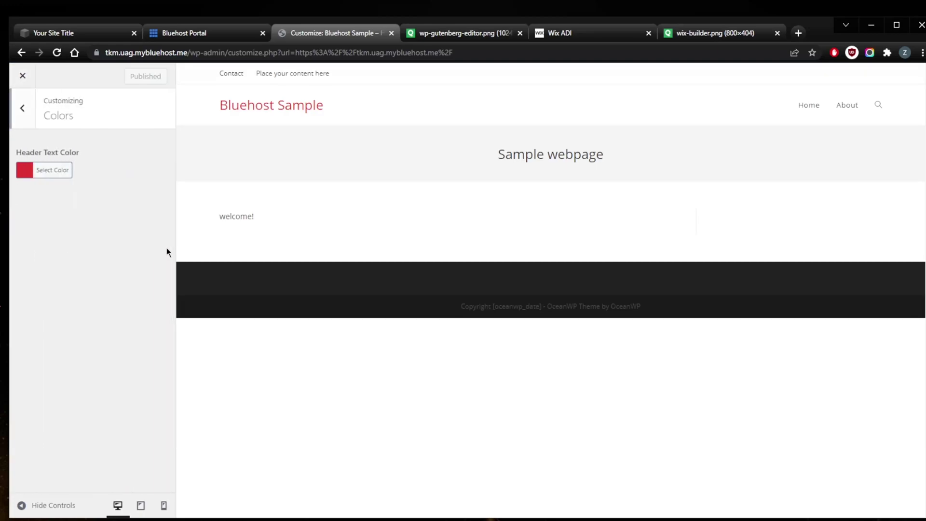
pyautogui.press('Escape')
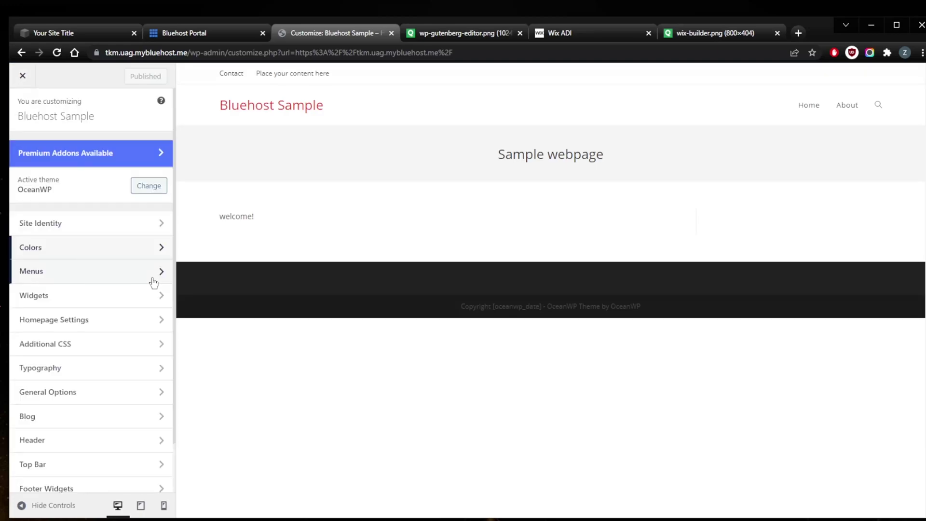
pyautogui.scroll(-2, 161, 277)
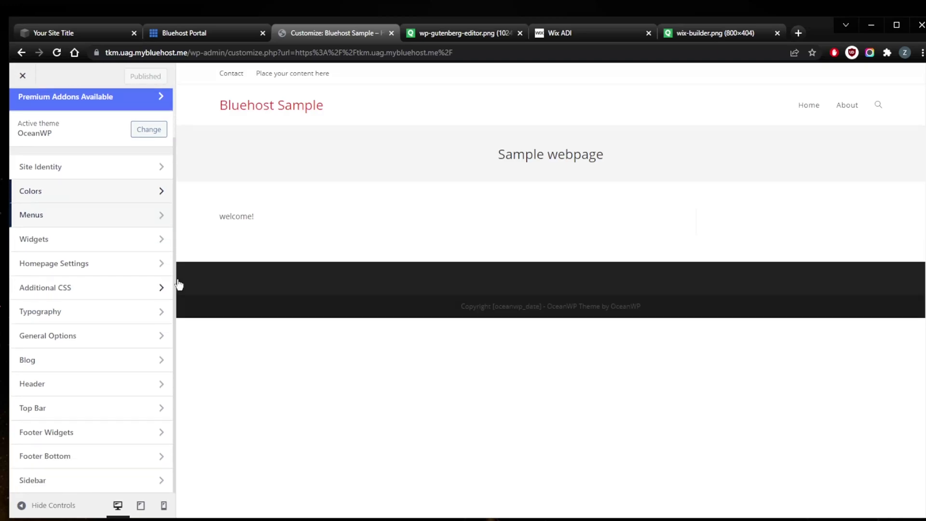
pyautogui.click(23, 76)
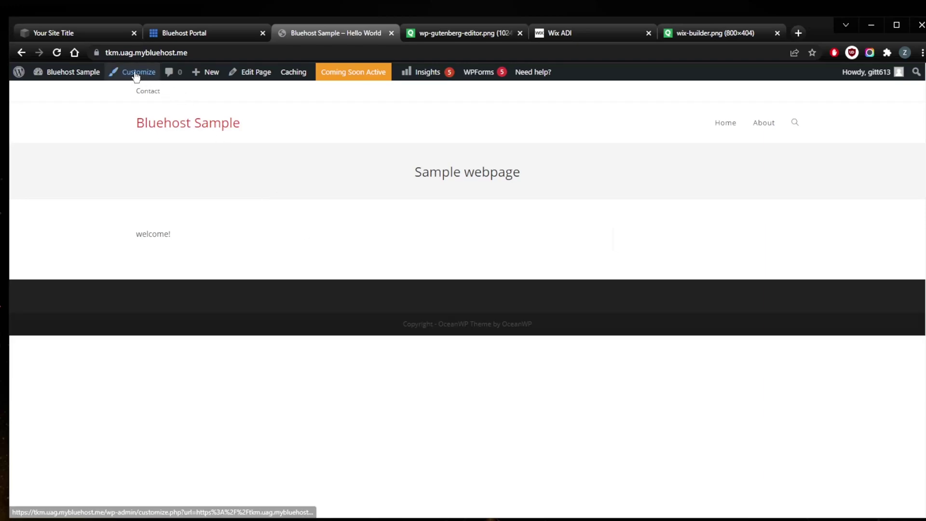
# Go to the Bluehost Sample wp-admin Dashboard via the WordPress logo menu
pyautogui.moveTo(86, 78)
pyautogui.moveTo(18, 72)
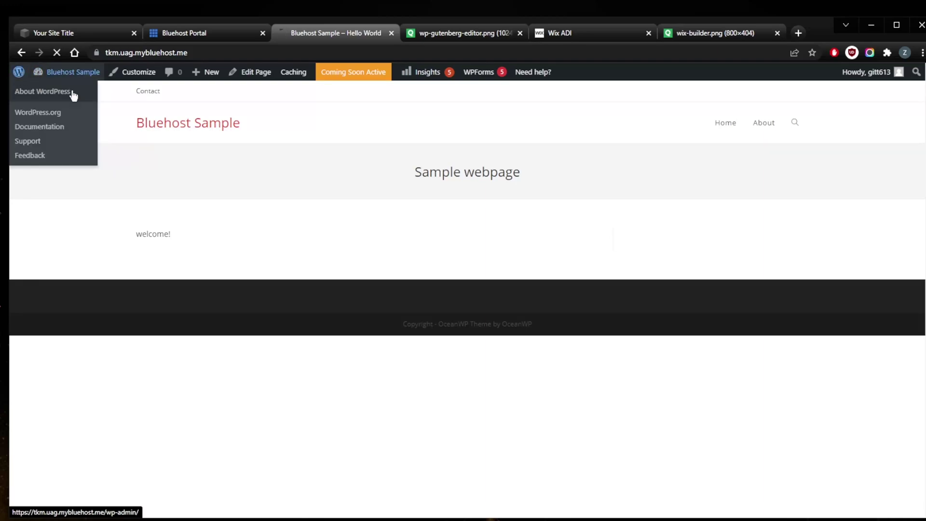
pyautogui.click(72, 94)
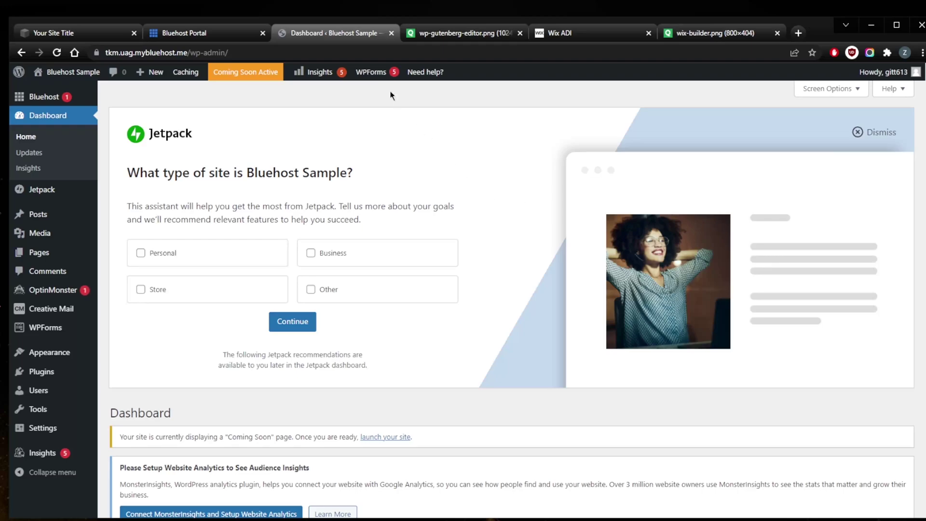
# Show wp-gutenberg-editor.png fitted to the window and zoomed out slightly
pyautogui.click(450, 38)
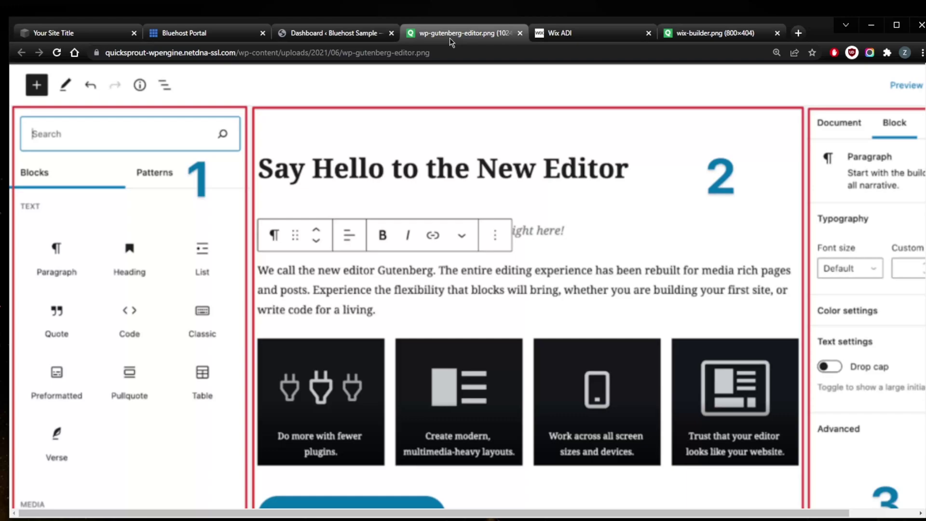
pyautogui.click(476, 248)
pyautogui.hotkey('ctrl', '-')
pyautogui.hotkey('ctrl', '-')
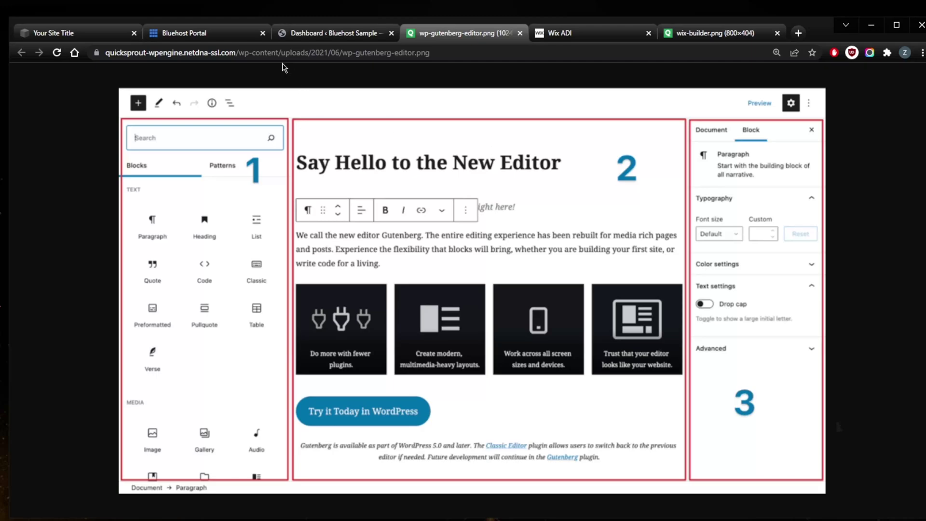
# Load the Advanced cPanel tools from the Bluehost Portal, then go back to the Bluehost Sample dashboard
pyautogui.click(236, 39)
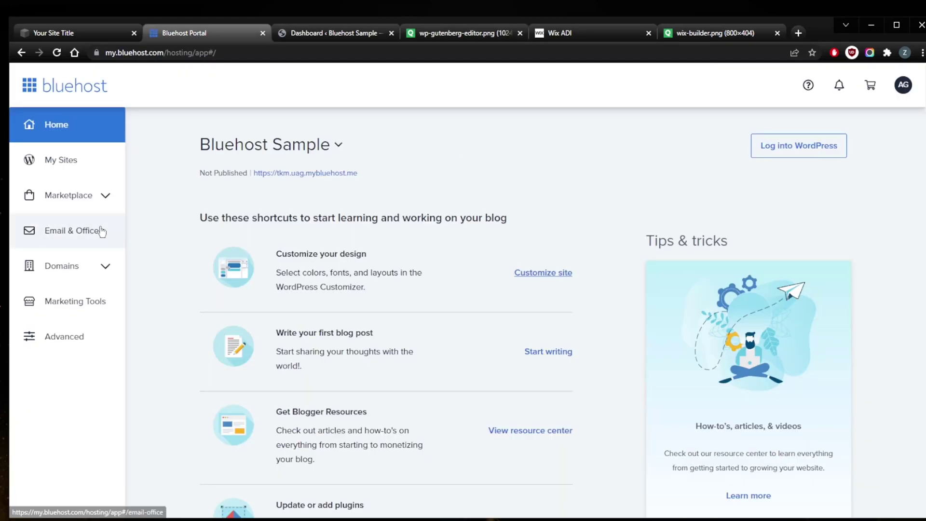
pyautogui.click(63, 336)
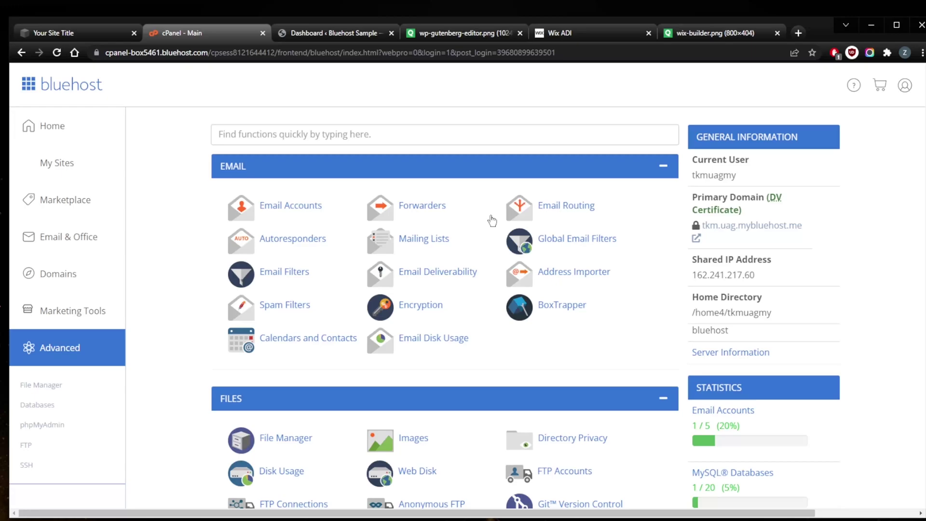
pyautogui.click(309, 32)
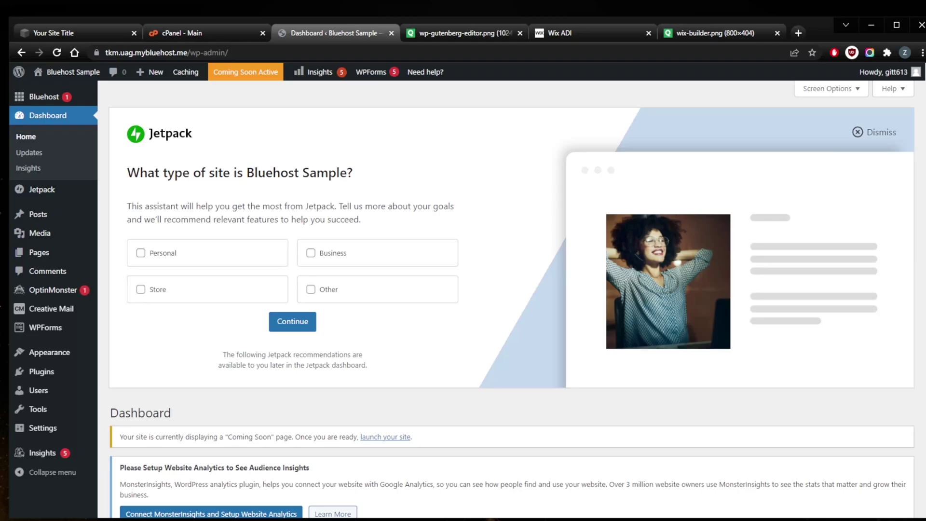
pyautogui.scroll(-5, 510, 267)
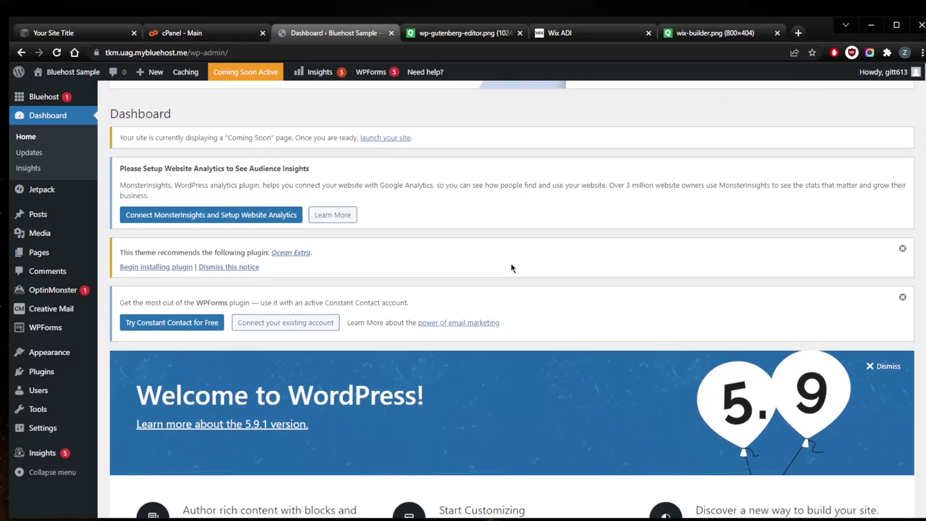
pyautogui.scroll(-12, 511, 266)
pyautogui.scroll(10, 511, 267)
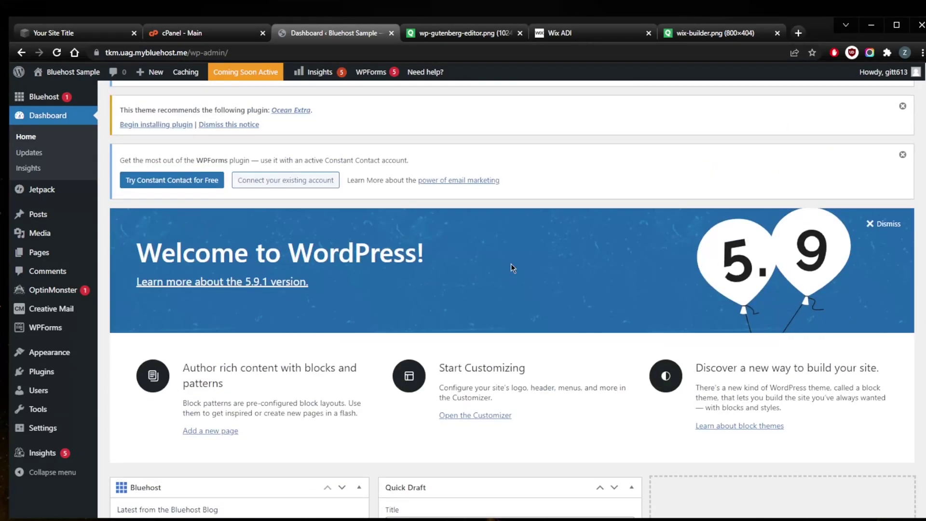
pyautogui.scroll(8, 510, 264)
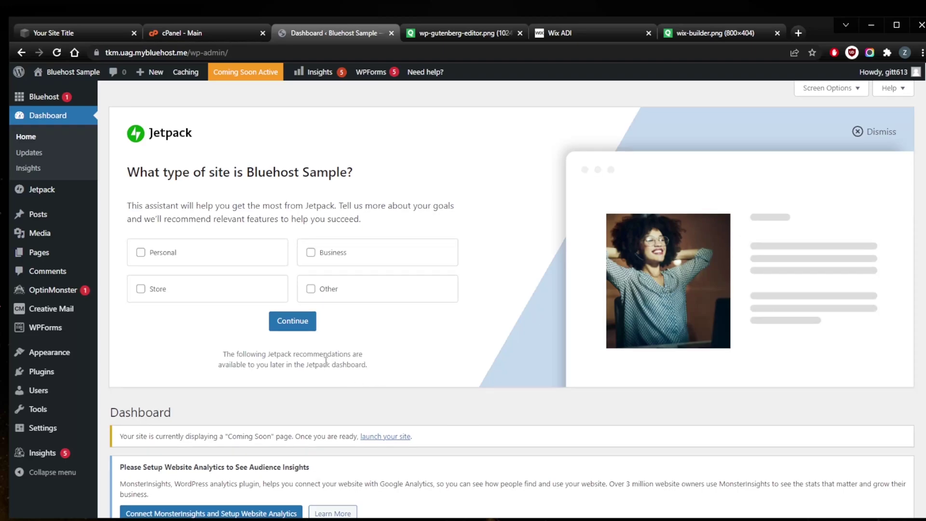
pyautogui.scroll(-2, 326, 366)
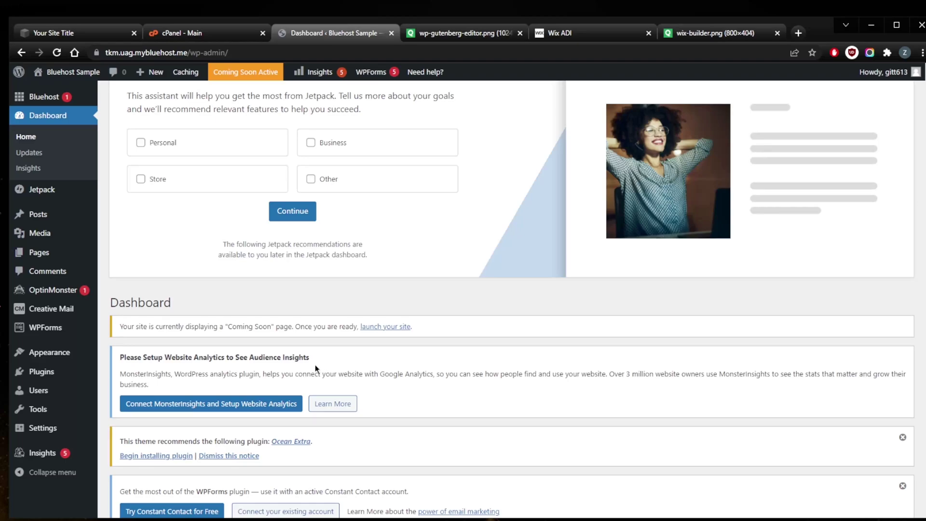
pyautogui.scroll(2, 315, 365)
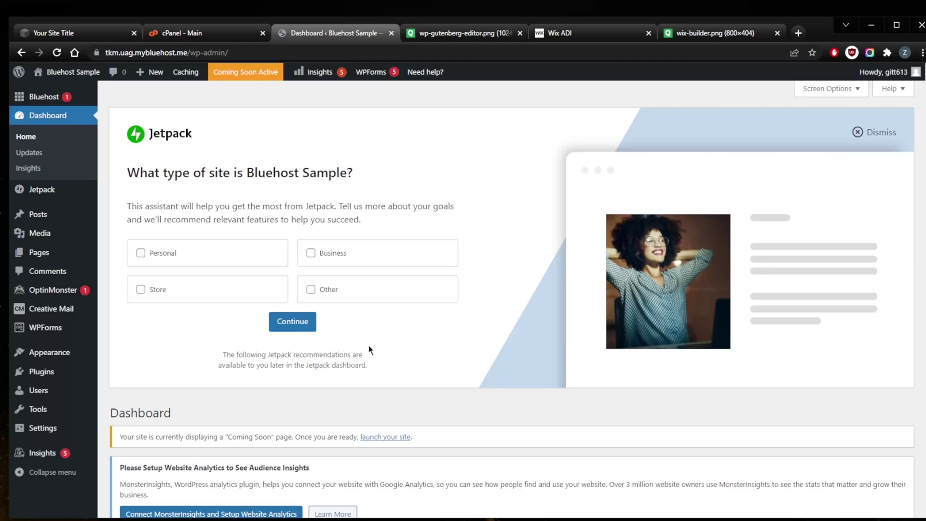
pyautogui.scroll(-2, 323, 310)
pyautogui.scroll(-1, 313, 313)
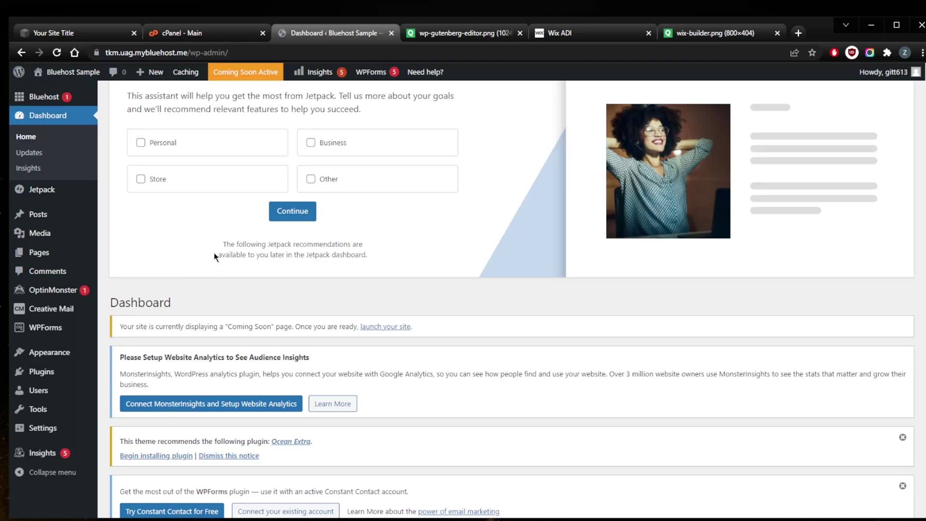
# Scroll through the Your Site Title page preview, then move to the Wix ADI theme picker
pyautogui.click(71, 31)
pyautogui.scroll(-5, 414, 256)
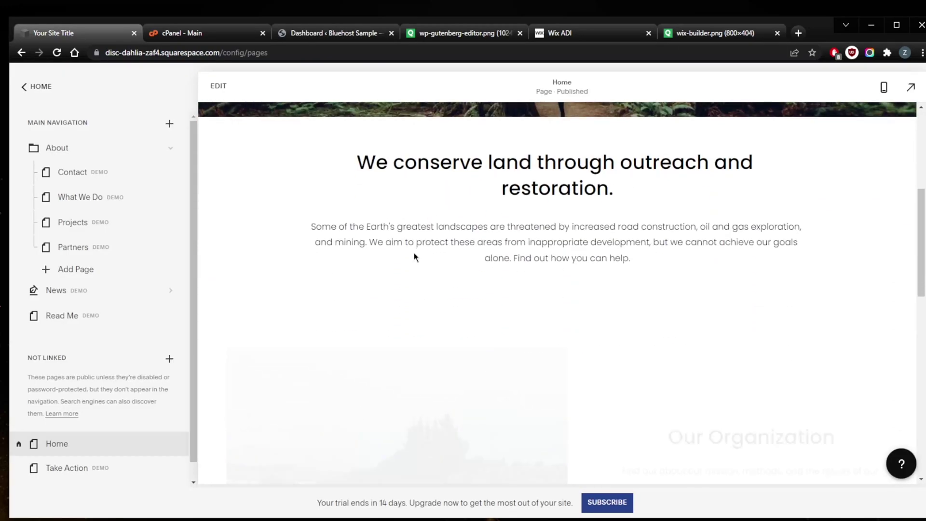
pyautogui.scroll(5, 413, 256)
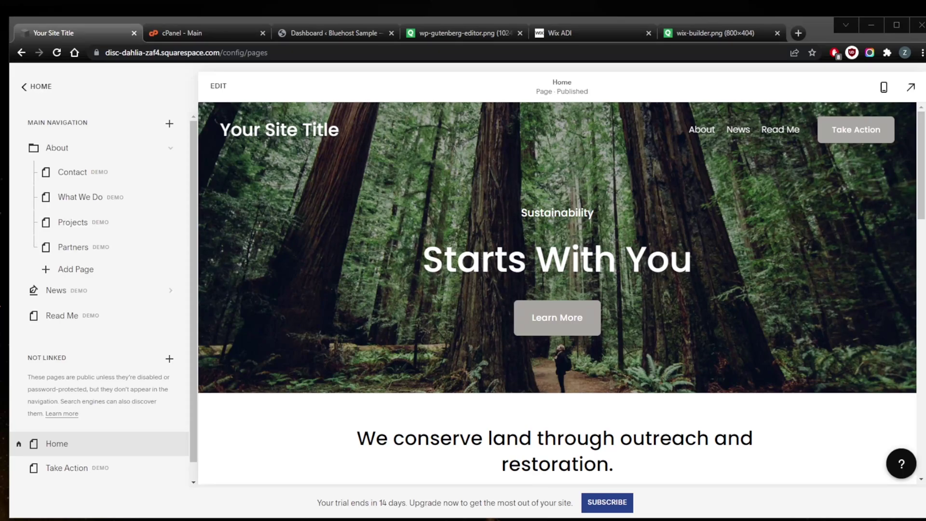
pyautogui.click(565, 37)
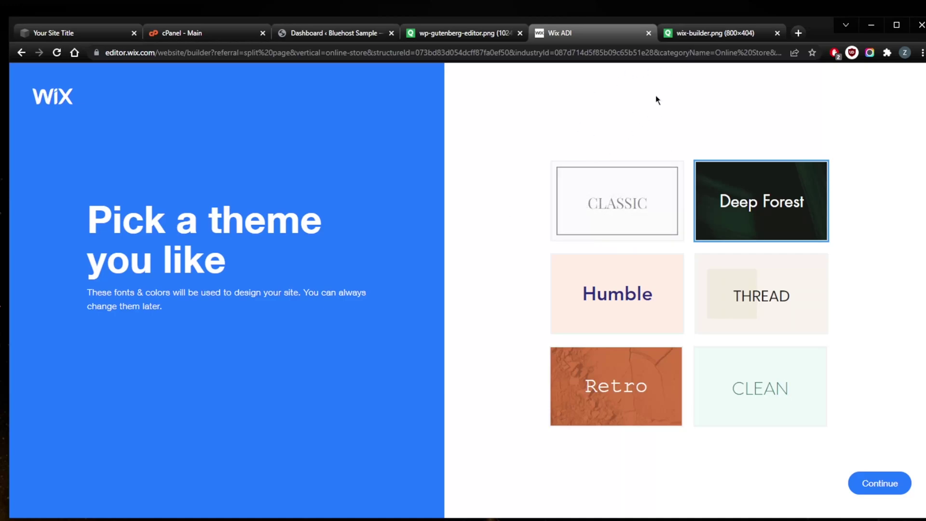
# Check the wix-builder.png screenshot, then continue in Wix ADI with the Deep Forest theme
pyautogui.click(713, 35)
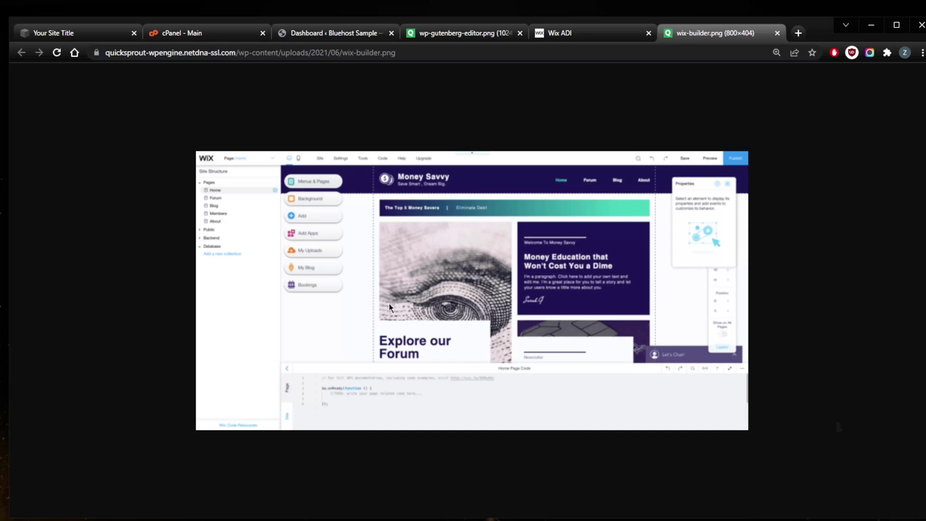
pyautogui.click(594, 32)
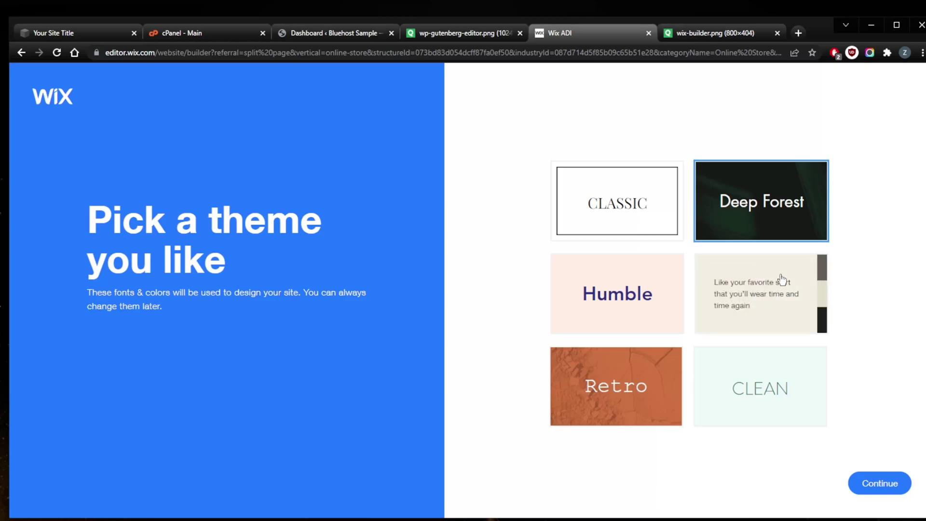
pyautogui.click(879, 493)
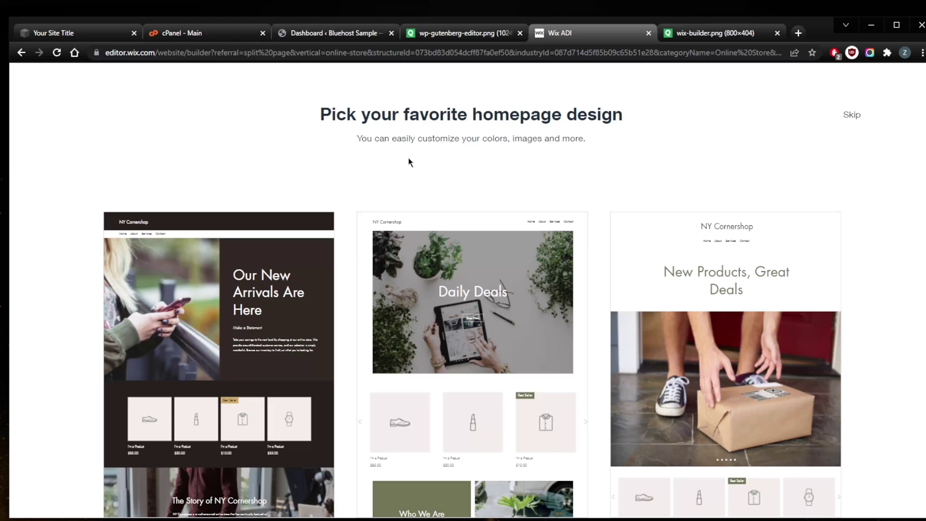
# Compare the three NY Cornershop homepage layouts and pick the dark 'Our New Arrivals Are Here' design
pyautogui.moveTo(446, 315)
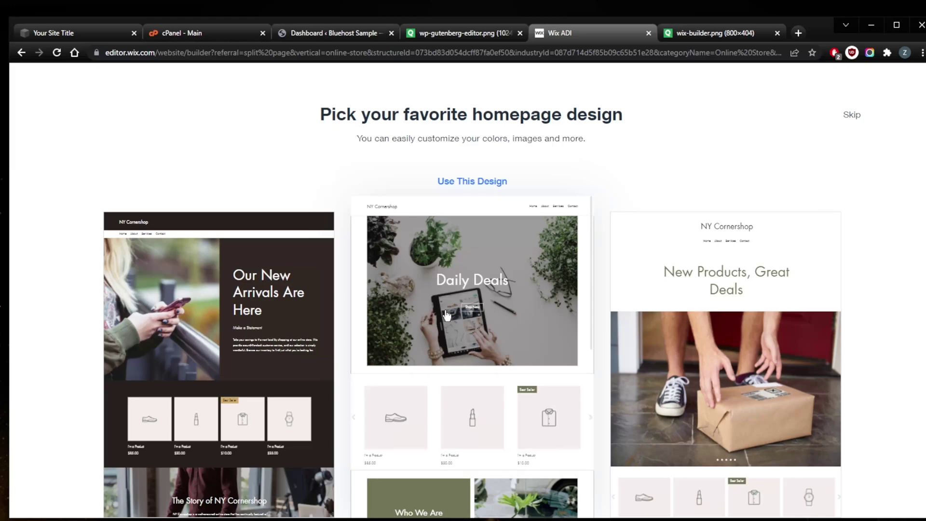
pyautogui.scroll(-6, 372, 320)
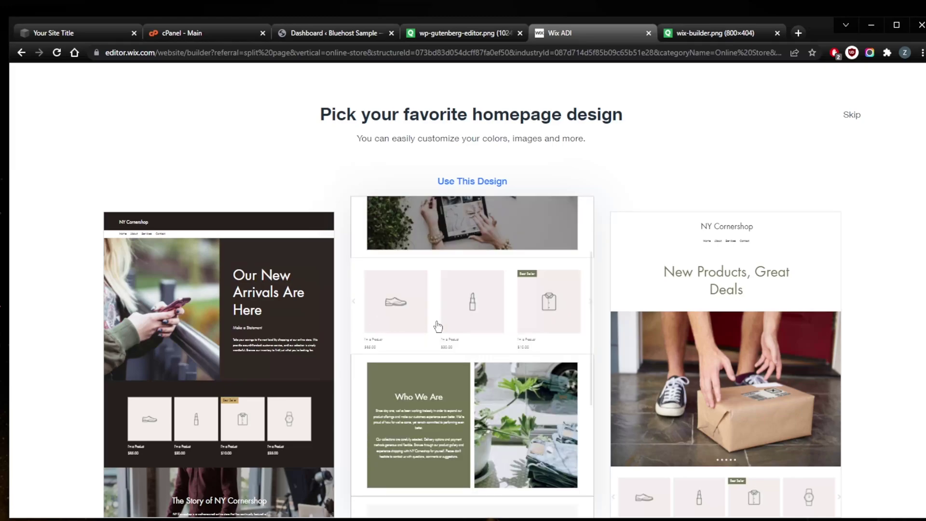
pyautogui.moveTo(223, 341)
pyautogui.scroll(-5, 223, 342)
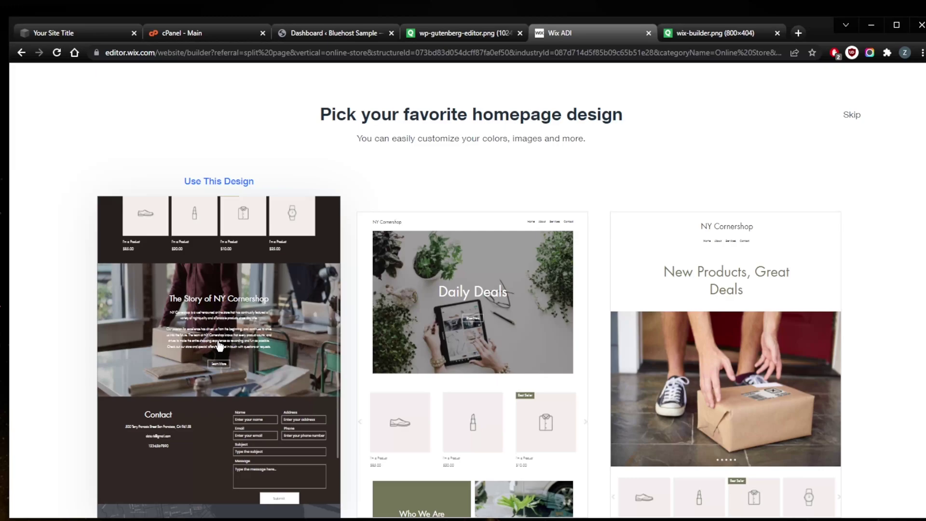
pyautogui.scroll(-2, 224, 344)
pyautogui.moveTo(417, 374)
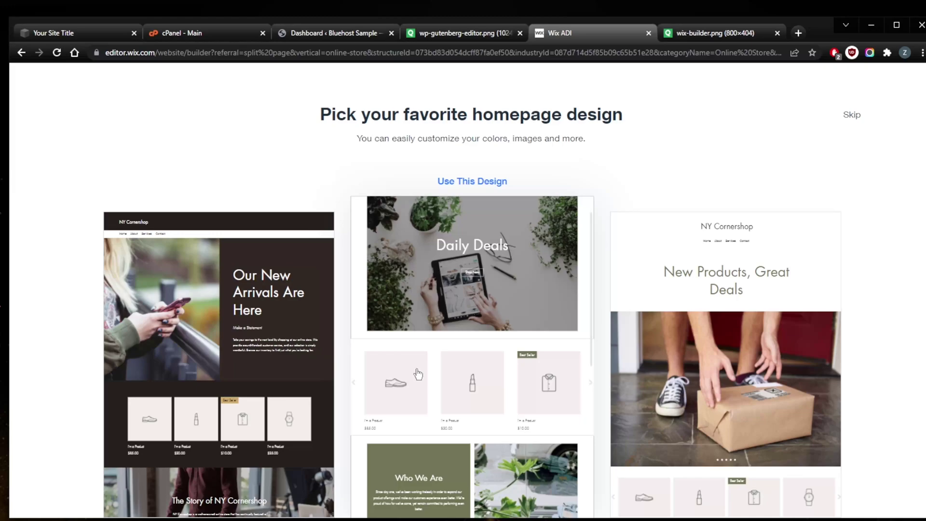
pyautogui.scroll(1, 488, 265)
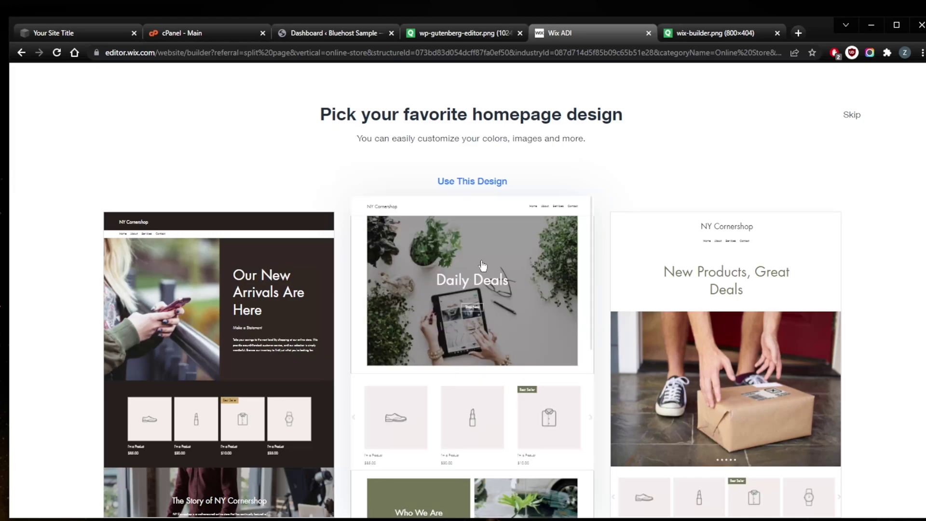
pyautogui.scroll(-10, 487, 266)
pyautogui.scroll(10, 443, 308)
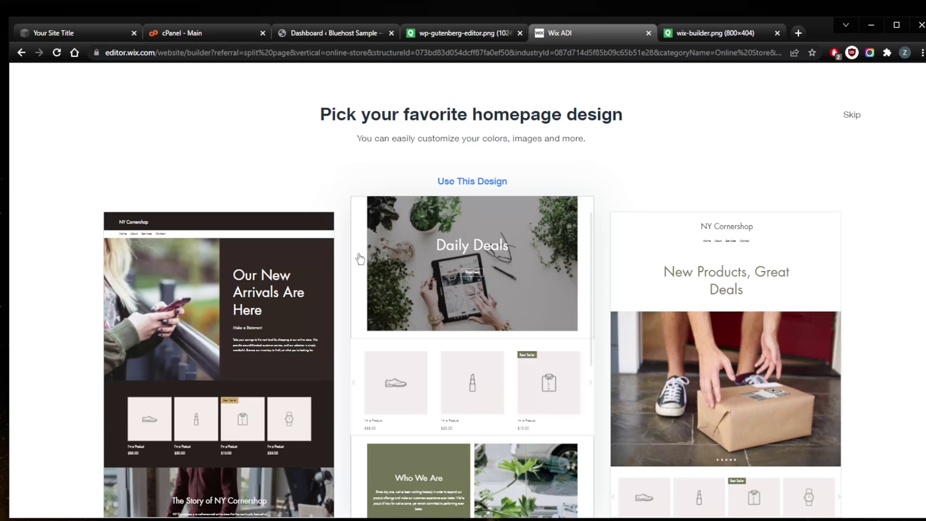
pyautogui.scroll(-5, 275, 333)
pyautogui.scroll(5, 289, 337)
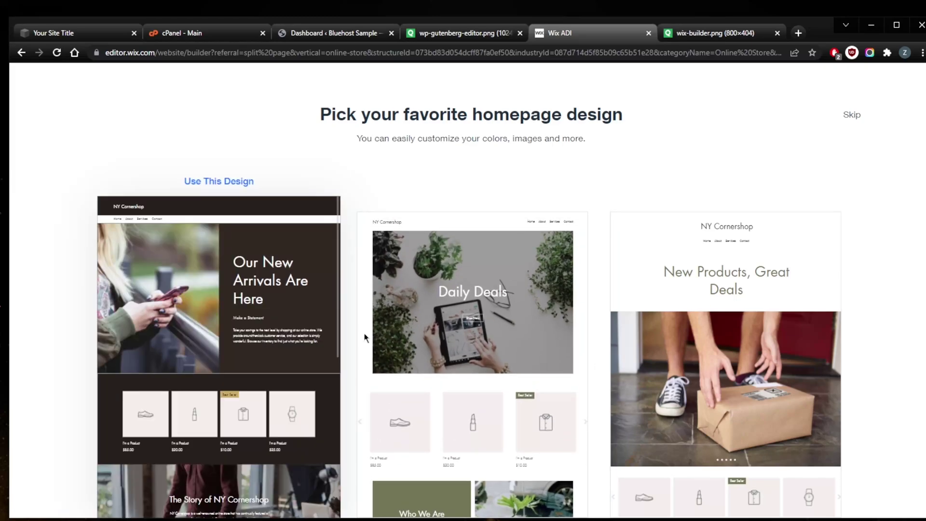
pyautogui.scroll(-10, 413, 306)
pyautogui.scroll(10, 411, 314)
pyautogui.scroll(-1, 118, 213)
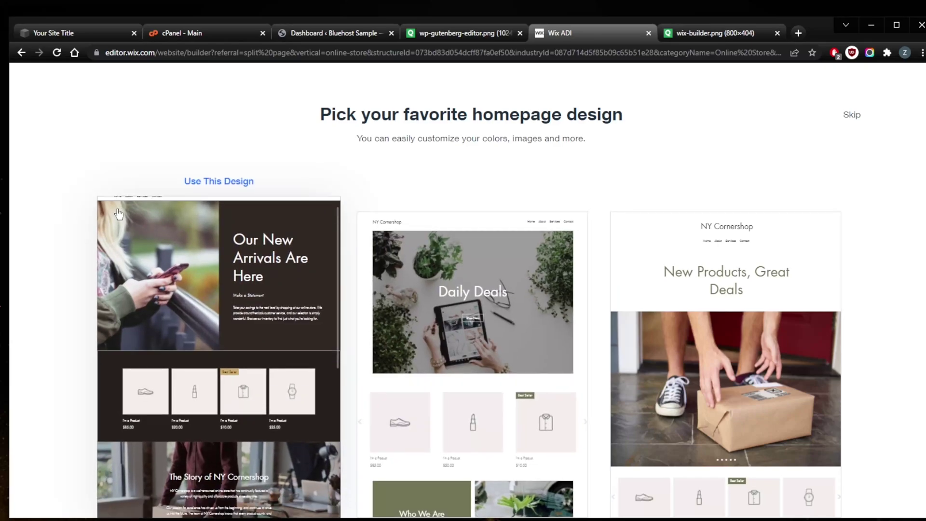
pyautogui.scroll(-5, 703, 358)
pyautogui.scroll(4, 704, 357)
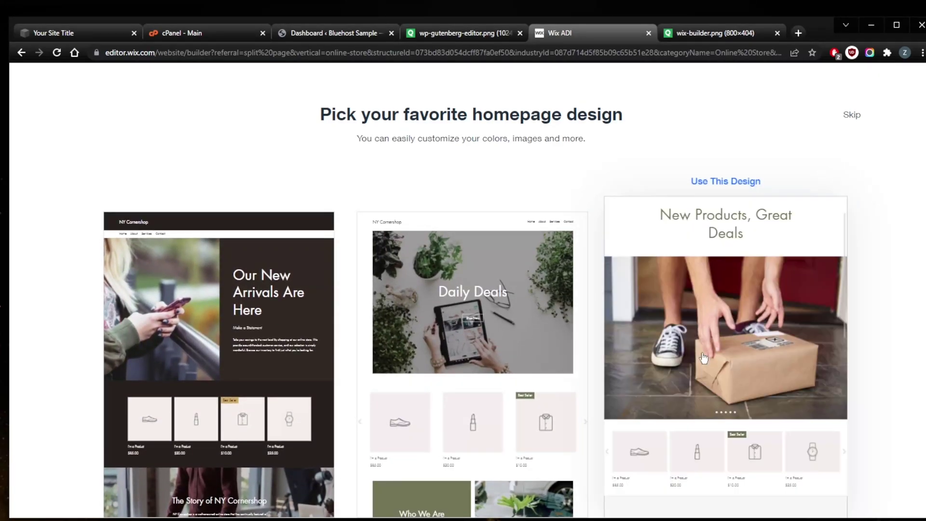
pyautogui.scroll(-8, 530, 338)
pyautogui.scroll(8, 548, 346)
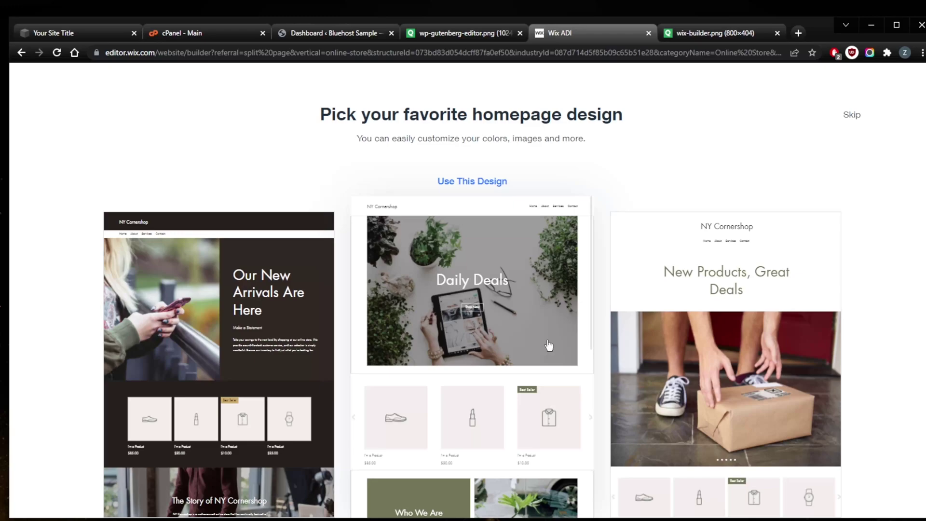
pyautogui.scroll(-1, 723, 337)
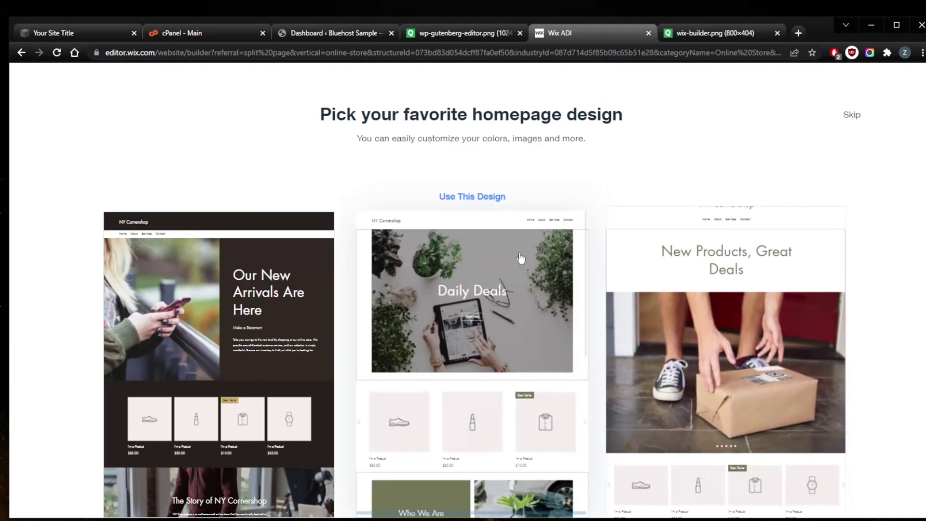
pyautogui.scroll(-1, 222, 241)
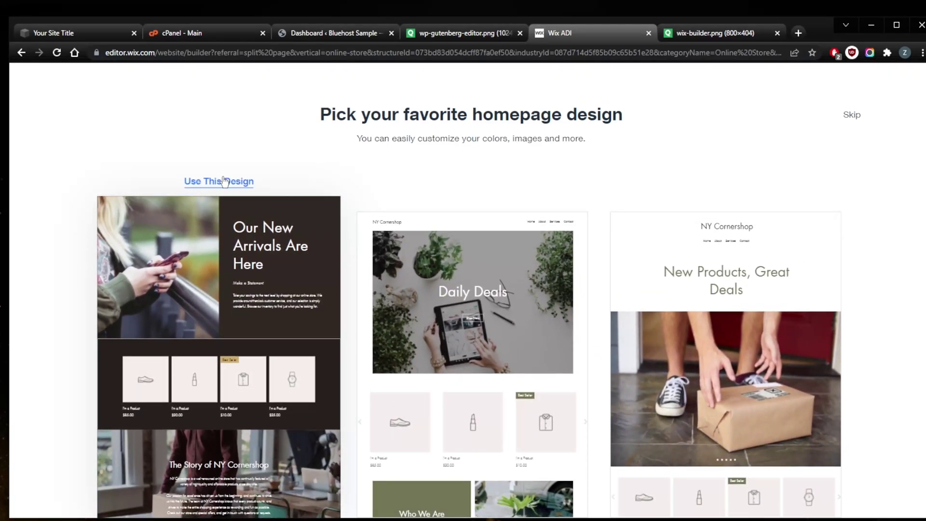
pyautogui.click(221, 181)
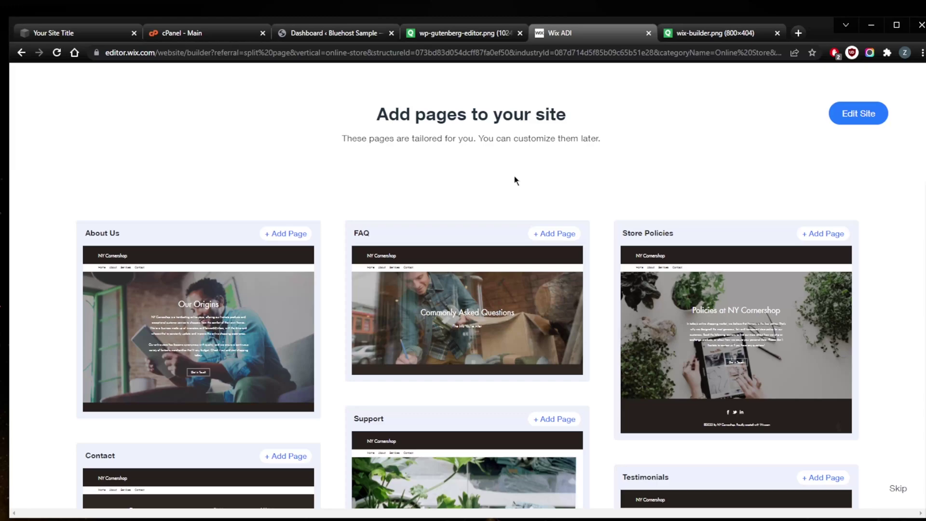
# From the suggested page cards, add FAQ, Store Policies and Testimonials to the store
pyautogui.scroll(-5, 540, 193)
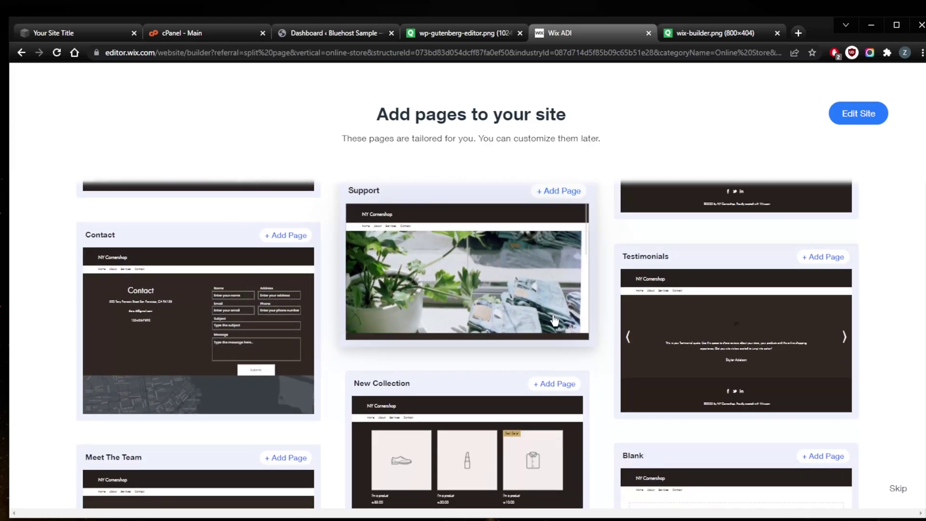
pyautogui.scroll(5, 602, 298)
pyautogui.scroll(-8, 602, 298)
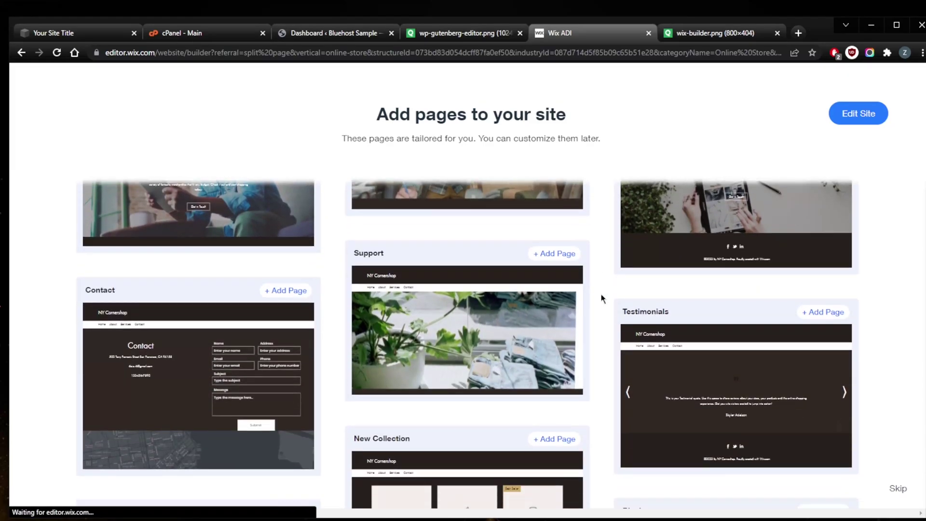
pyautogui.scroll(8, 601, 298)
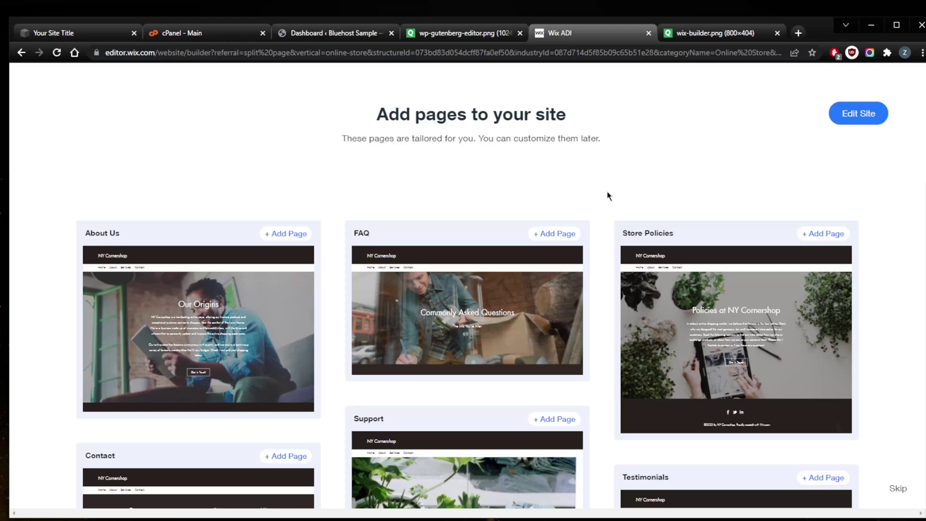
pyautogui.scroll(-6, 593, 264)
pyautogui.scroll(6, 583, 307)
pyautogui.click(554, 233)
pyautogui.click(826, 230)
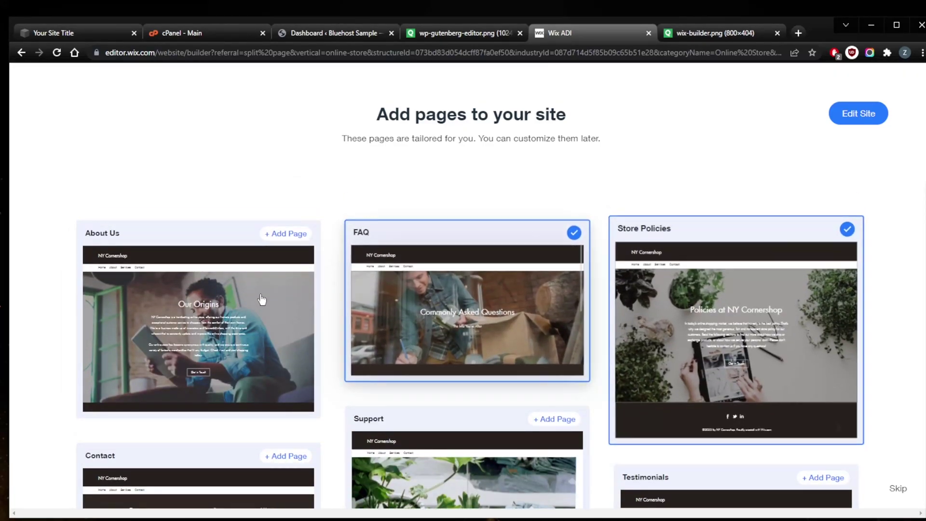
pyautogui.scroll(-5, 572, 382)
pyautogui.click(821, 248)
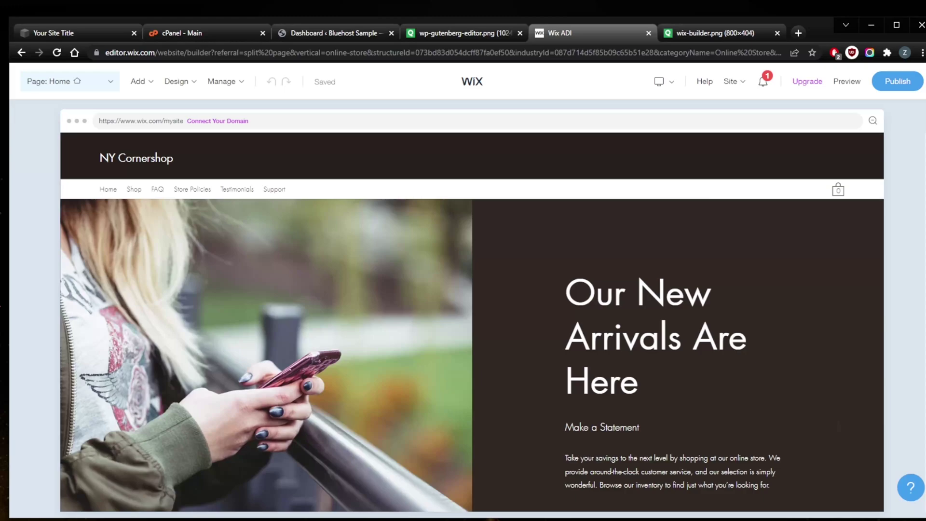
# Scroll through the homepage's product grid, 'The Story of NY Cornershop' and Contact form sections
pyautogui.scroll(-1, 598, 291)
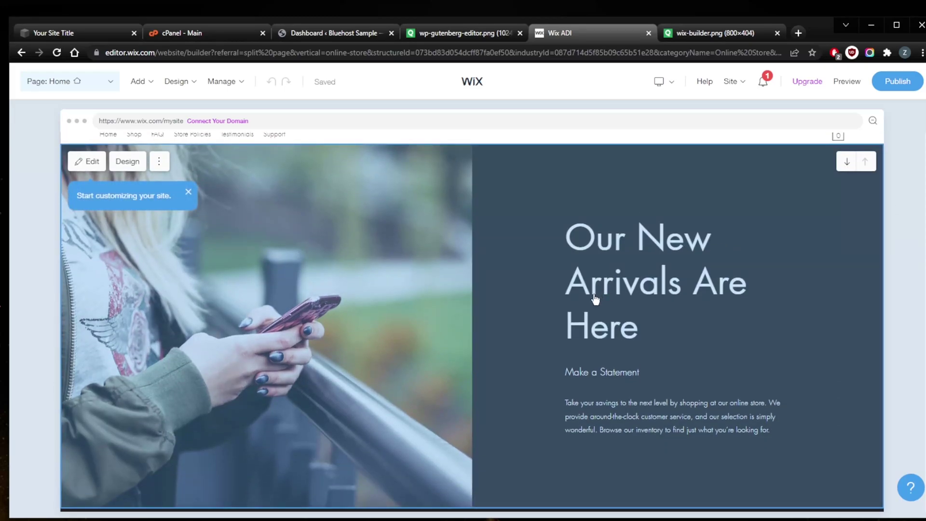
pyautogui.scroll(-8, 595, 299)
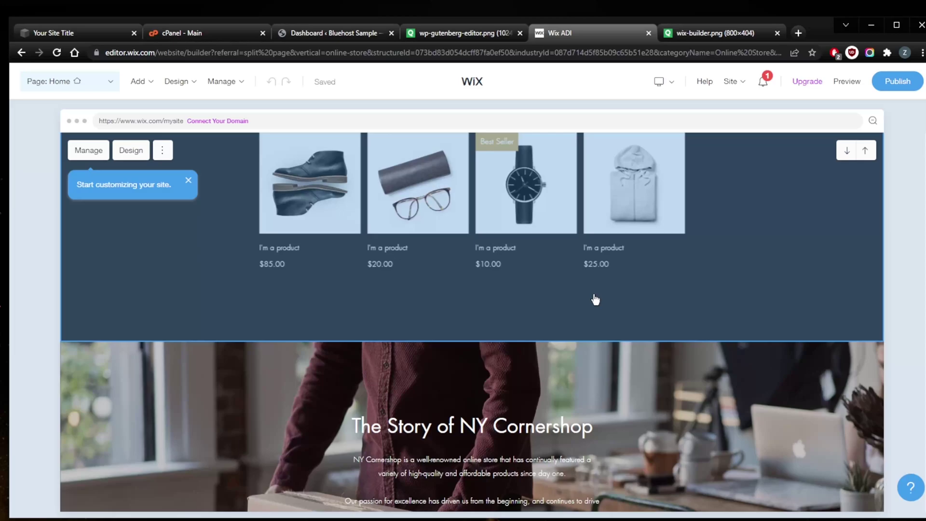
pyautogui.scroll(-10, 596, 299)
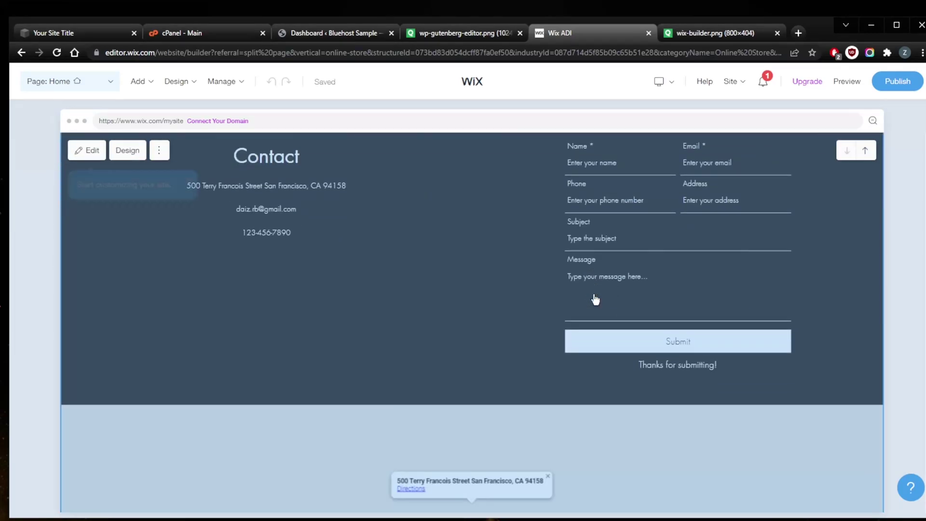
pyautogui.scroll(15, 595, 299)
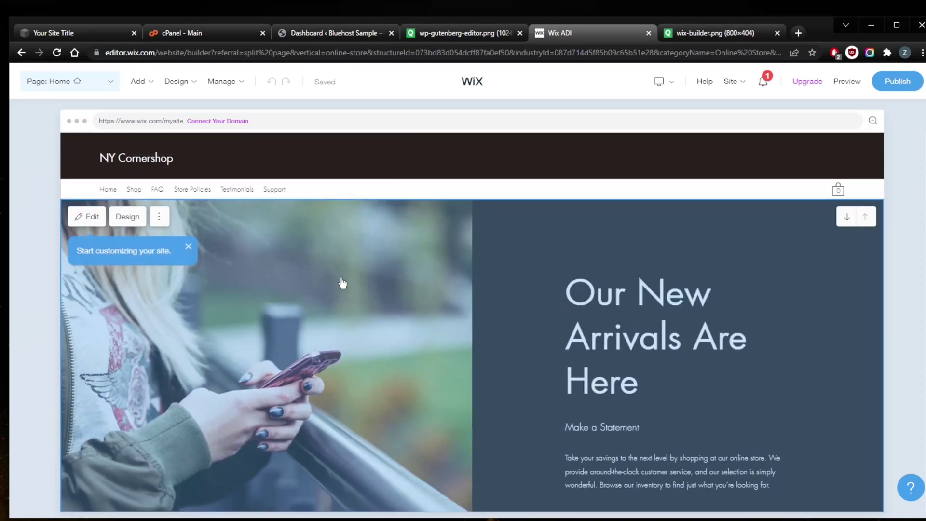
pyautogui.scroll(-3, 366, 270)
pyautogui.scroll(3, 310, 276)
pyautogui.scroll(-1, 436, 282)
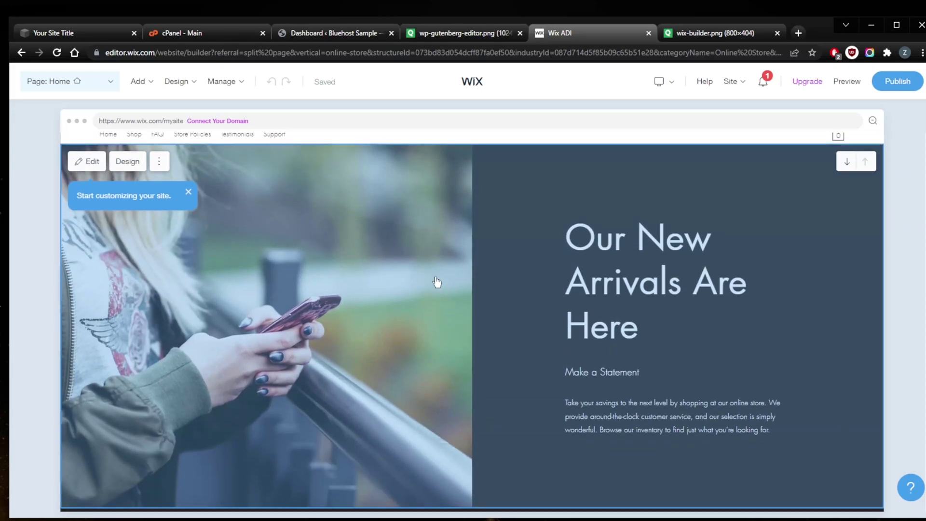
pyautogui.scroll(-3, 429, 299)
pyautogui.scroll(1, 310, 279)
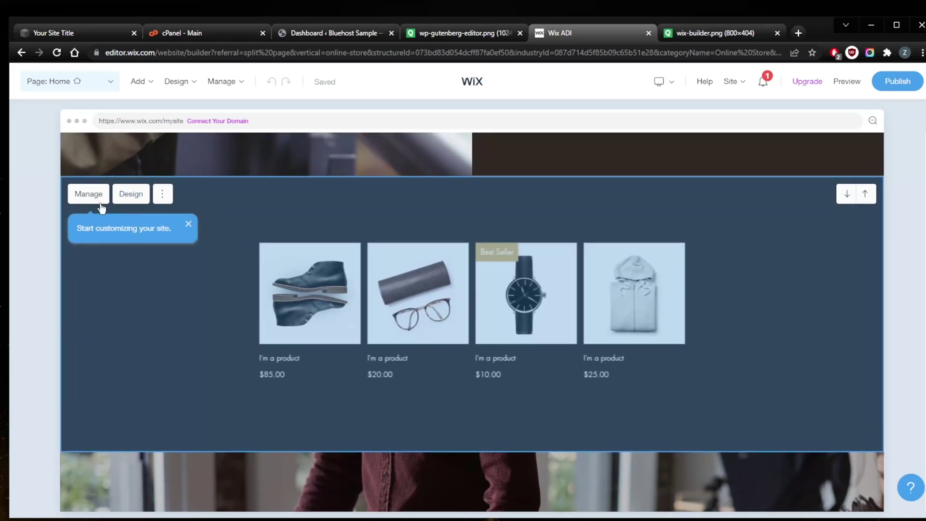
pyautogui.scroll(5, 269, 229)
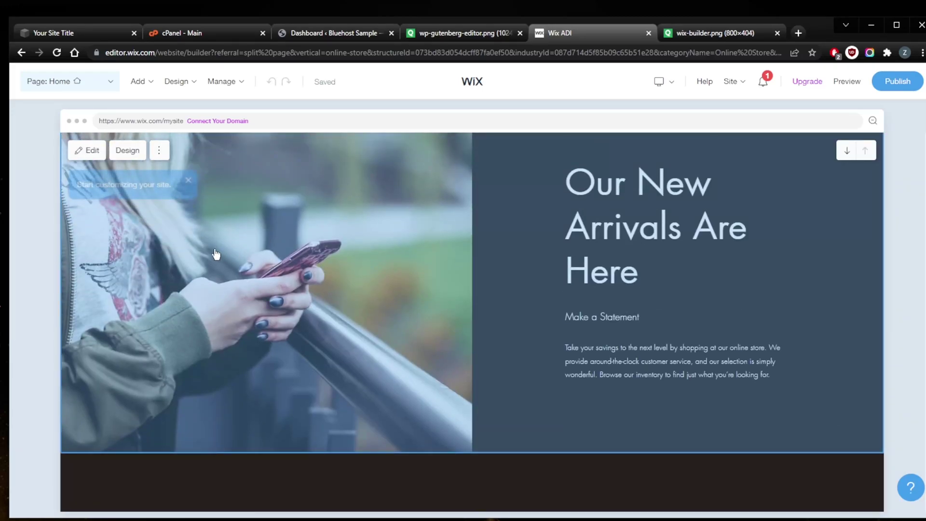
# Open the WELCOME hero section's content panel, then switch to the Your Site Title pages editor
pyautogui.click(89, 150)
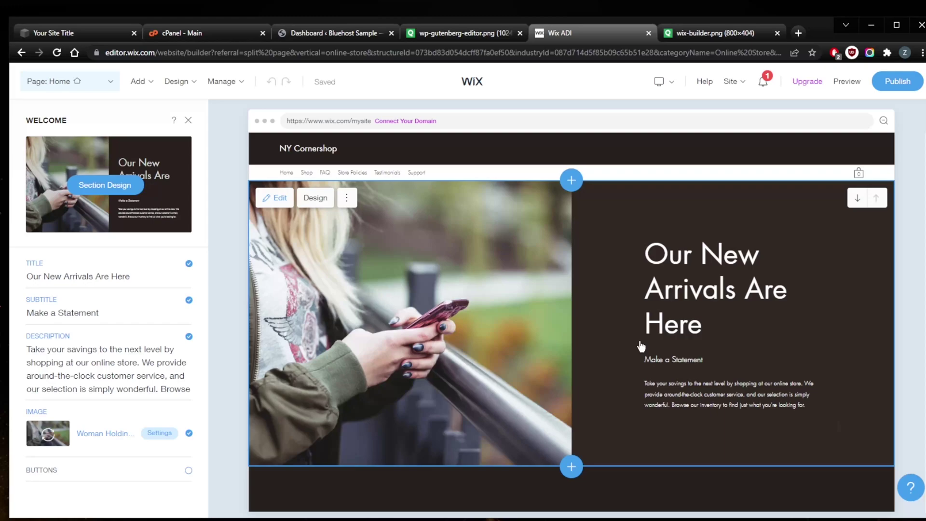
pyautogui.scroll(-8, 641, 346)
pyautogui.scroll(7, 640, 346)
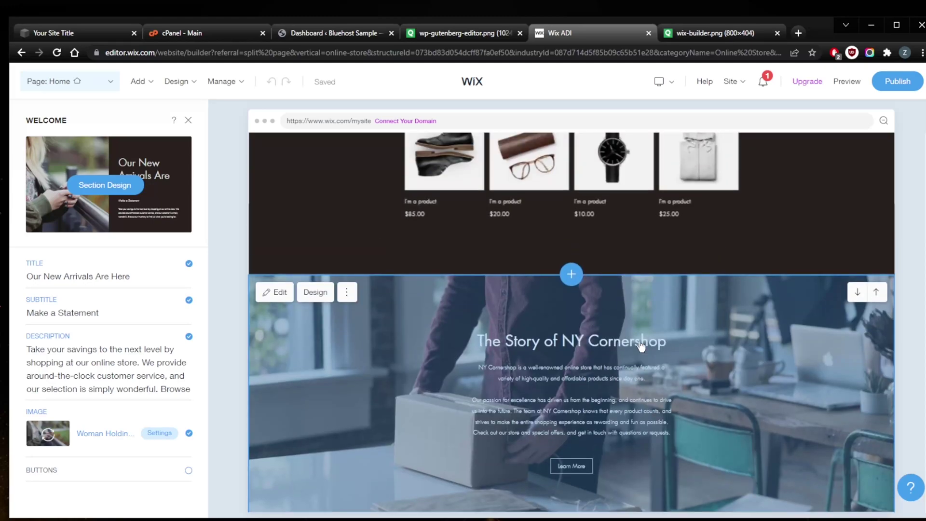
pyautogui.scroll(1, 641, 346)
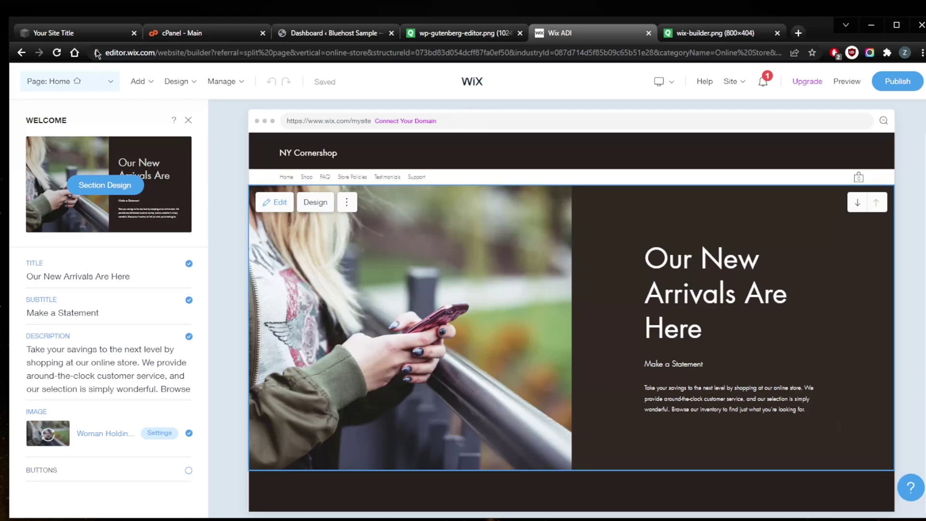
pyautogui.click(80, 33)
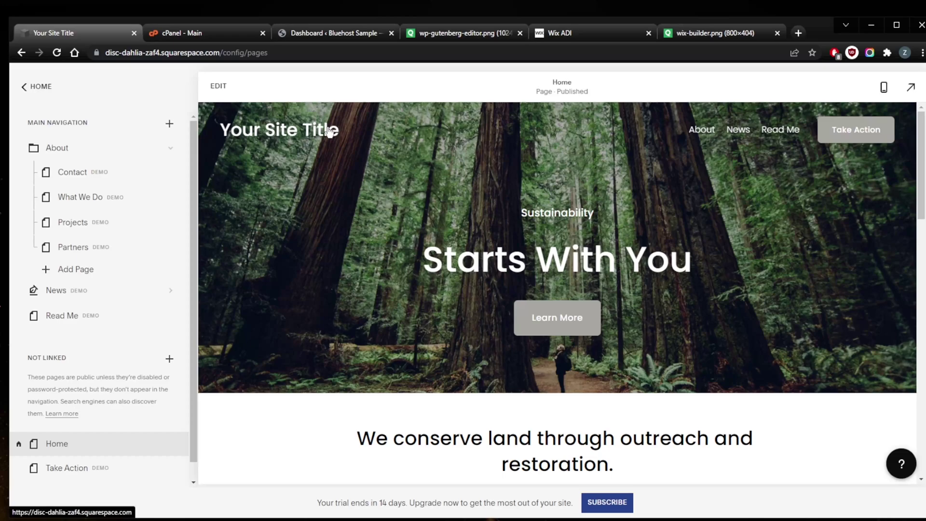
# Scroll the Home page preview down to the conservation section and back to the hero
pyautogui.scroll(-3, 331, 229)
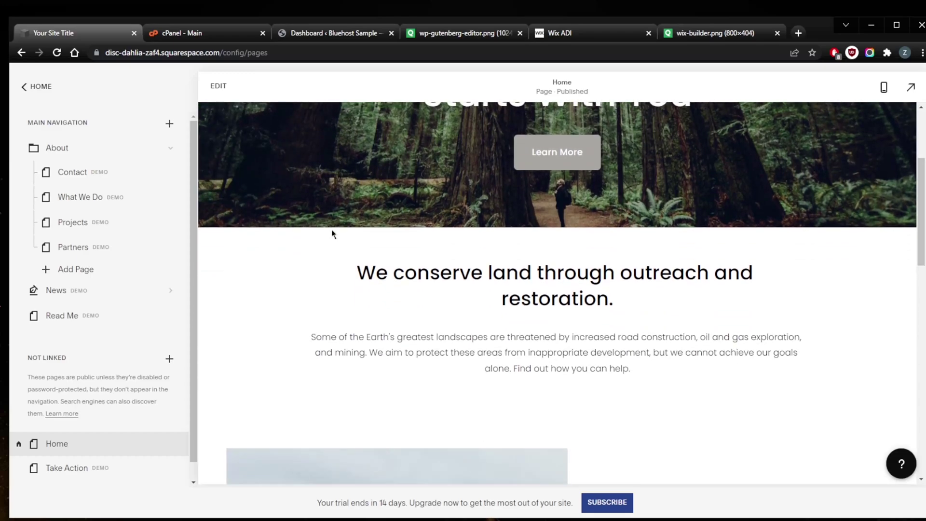
pyautogui.scroll(3, 328, 234)
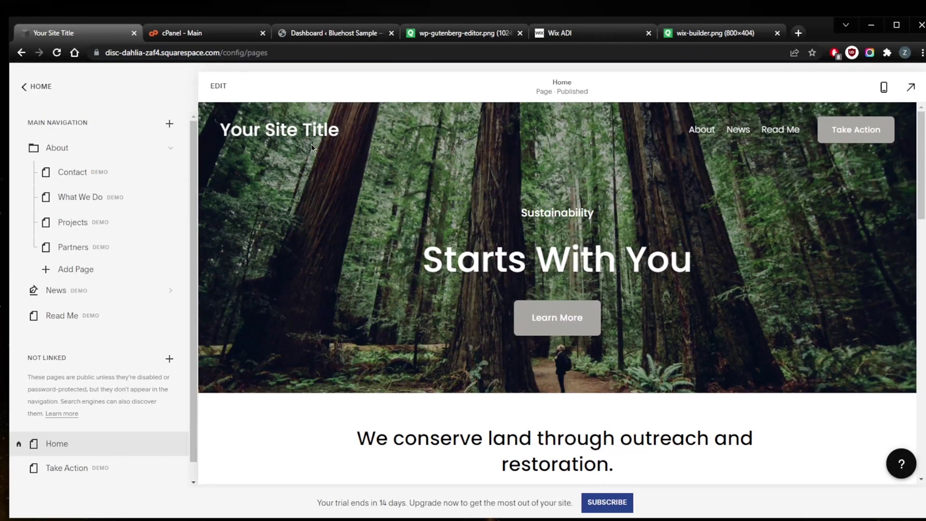
# Flip between the Bluehost Sample dashboard and the cPanel home page, ending on the dashboard
pyautogui.click(300, 32)
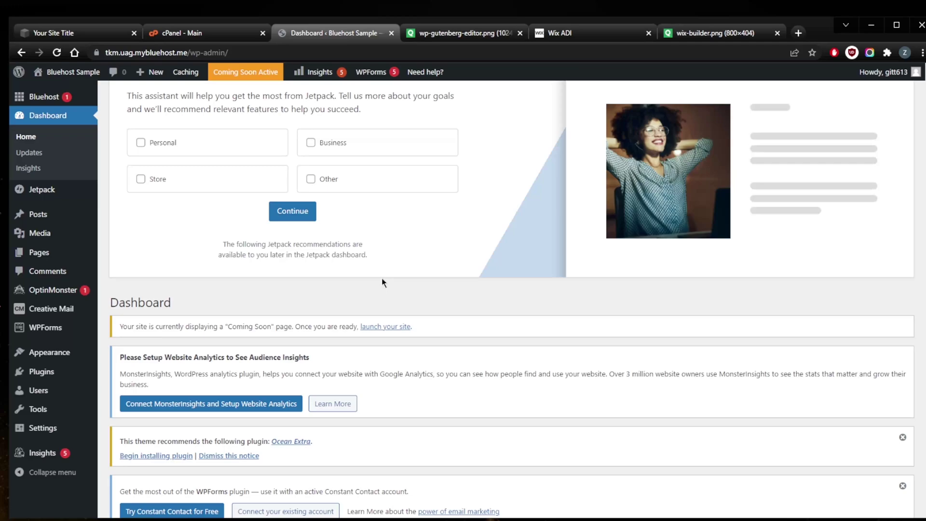
pyautogui.scroll(2, 381, 278)
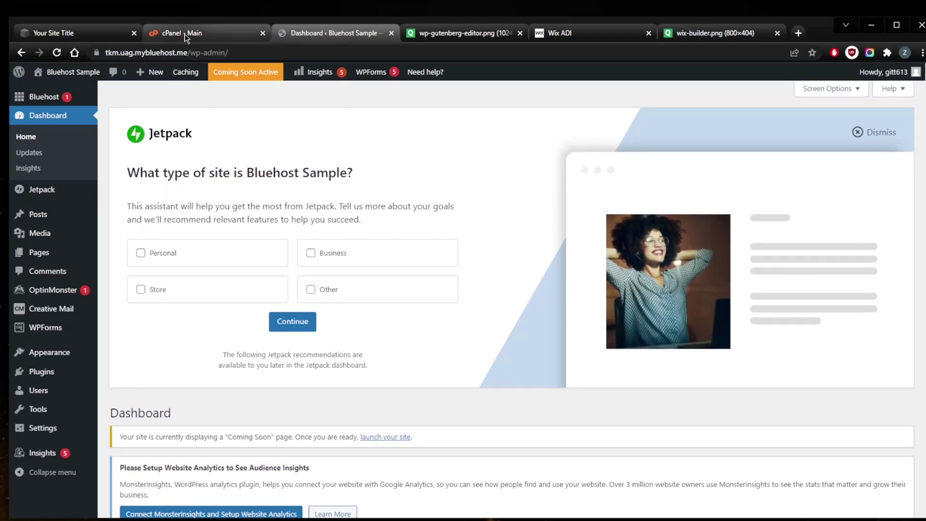
pyautogui.click(207, 33)
pyautogui.click(327, 34)
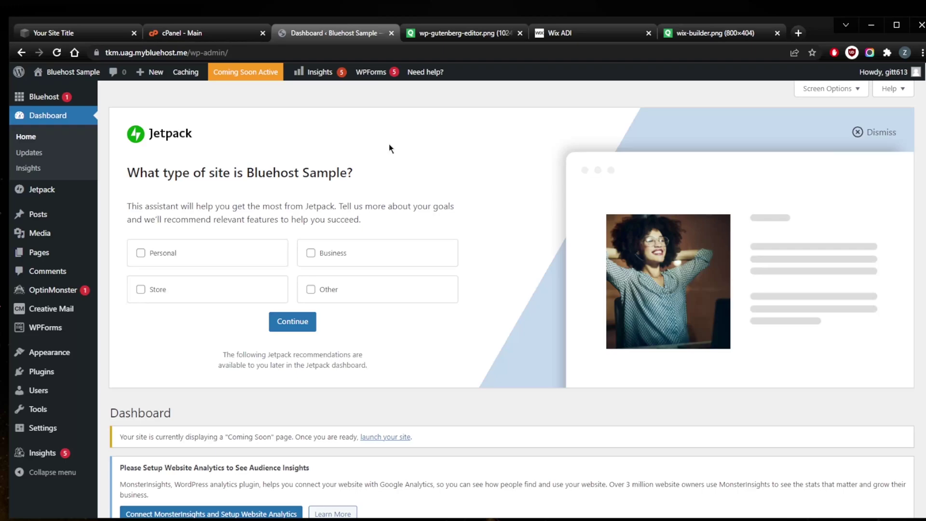
# Scan the cPanel email and file tools, revisit the Wix site editor, then return to cPanel
pyautogui.click(209, 34)
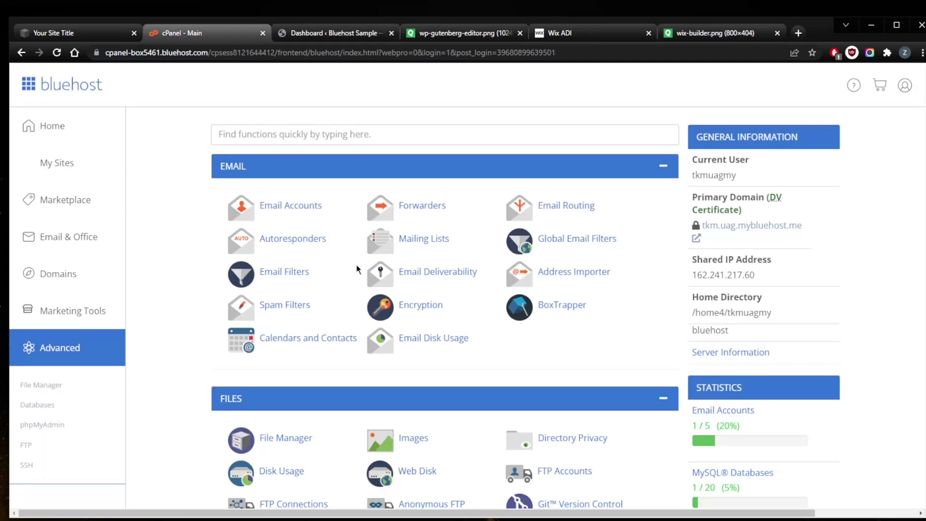
pyautogui.scroll(-8, 356, 269)
pyautogui.scroll(10, 354, 277)
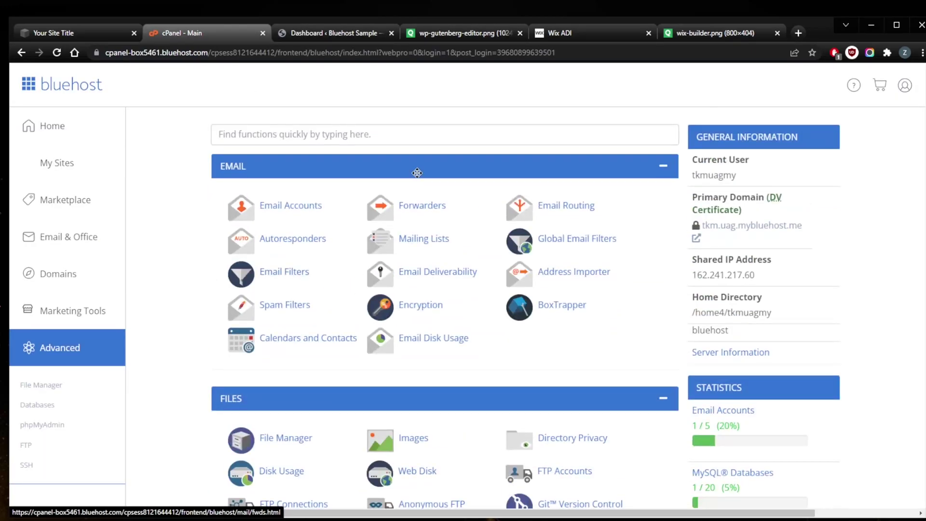
pyautogui.click(554, 33)
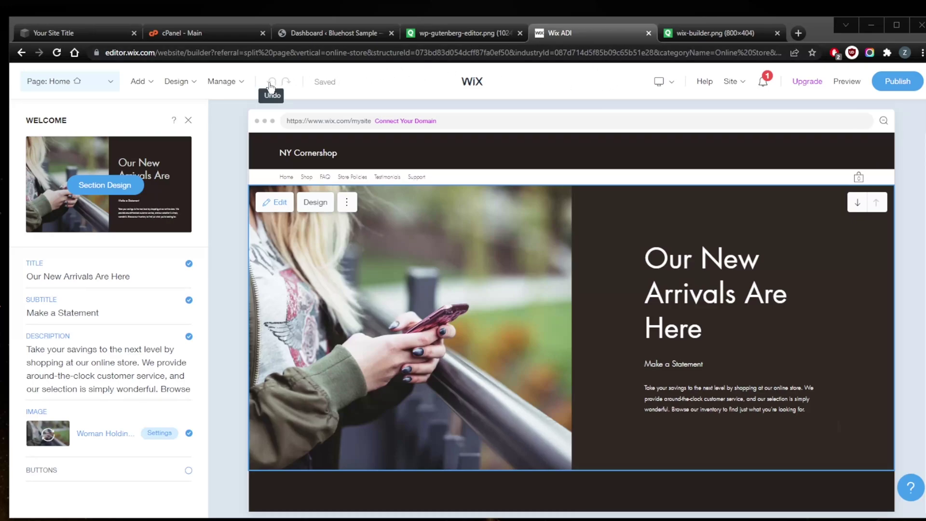
pyautogui.click(178, 41)
pyautogui.click(77, 32)
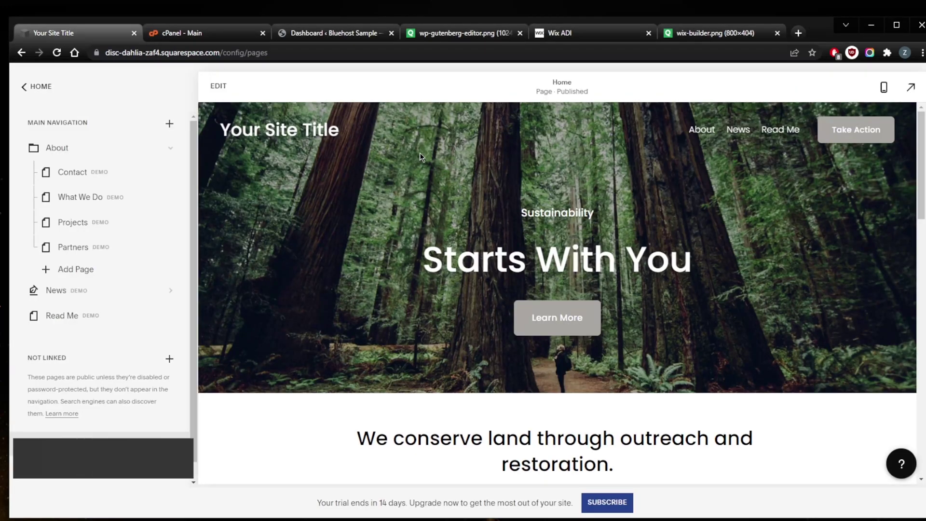